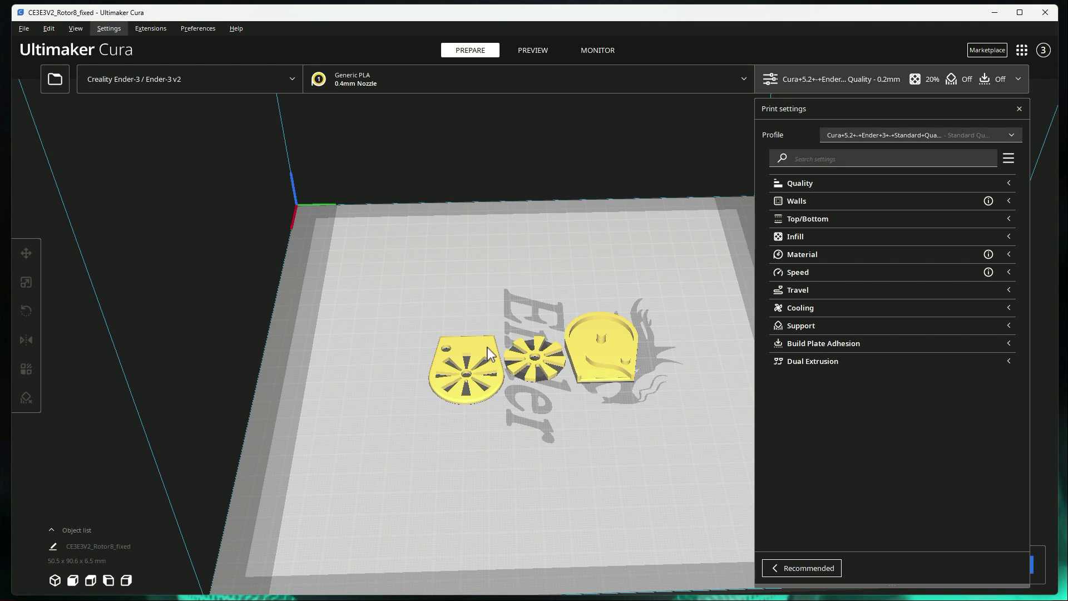
# Scale the slotted rotor disc between the two housing parts uniformly to 99 percent
pyautogui.click(542, 358)
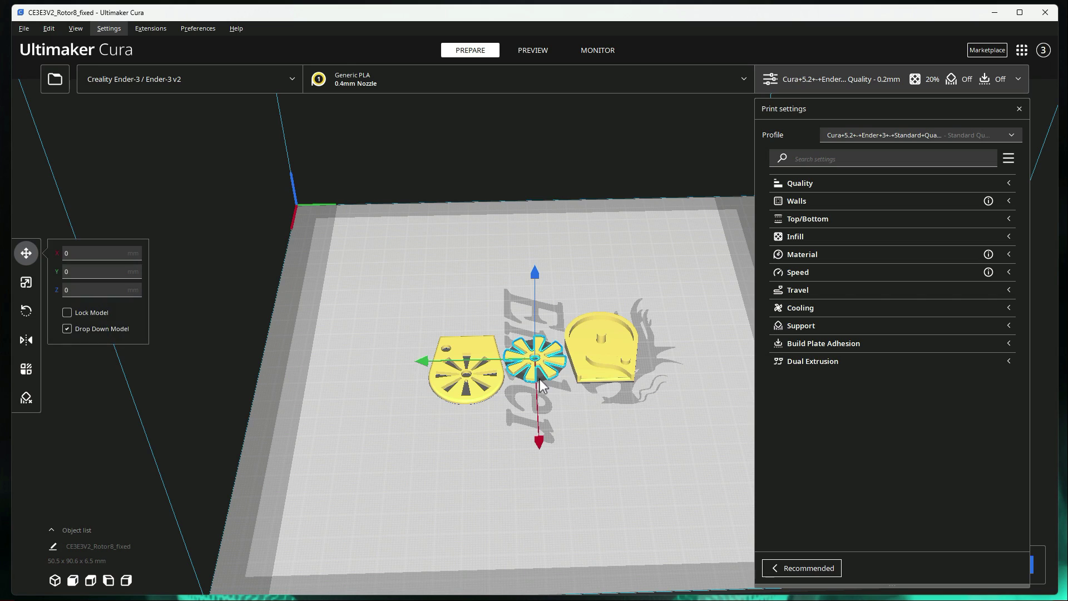
pyautogui.click(492, 433)
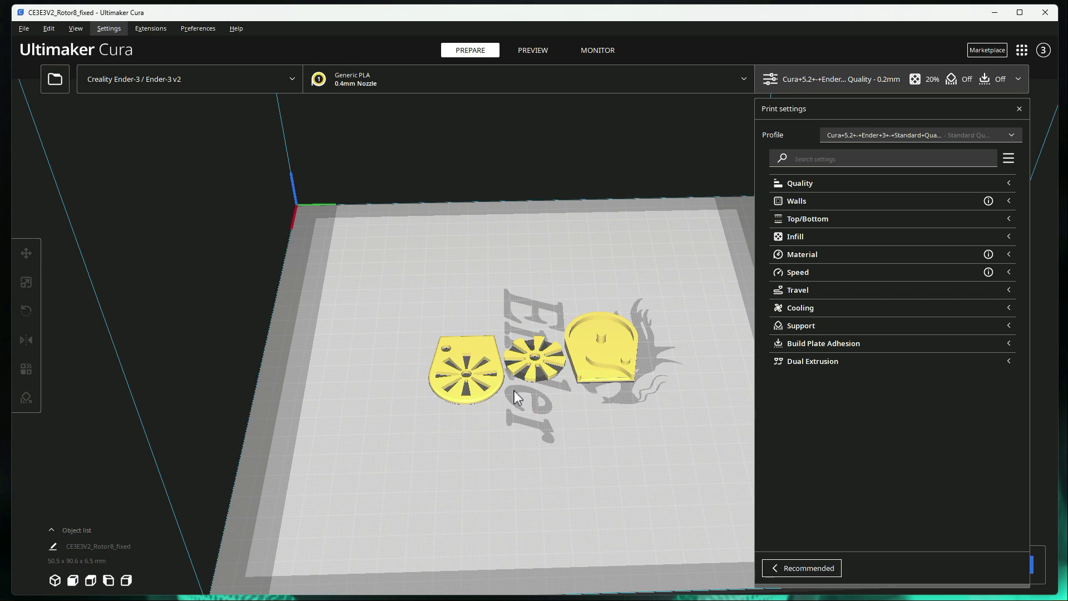
pyautogui.click(545, 365)
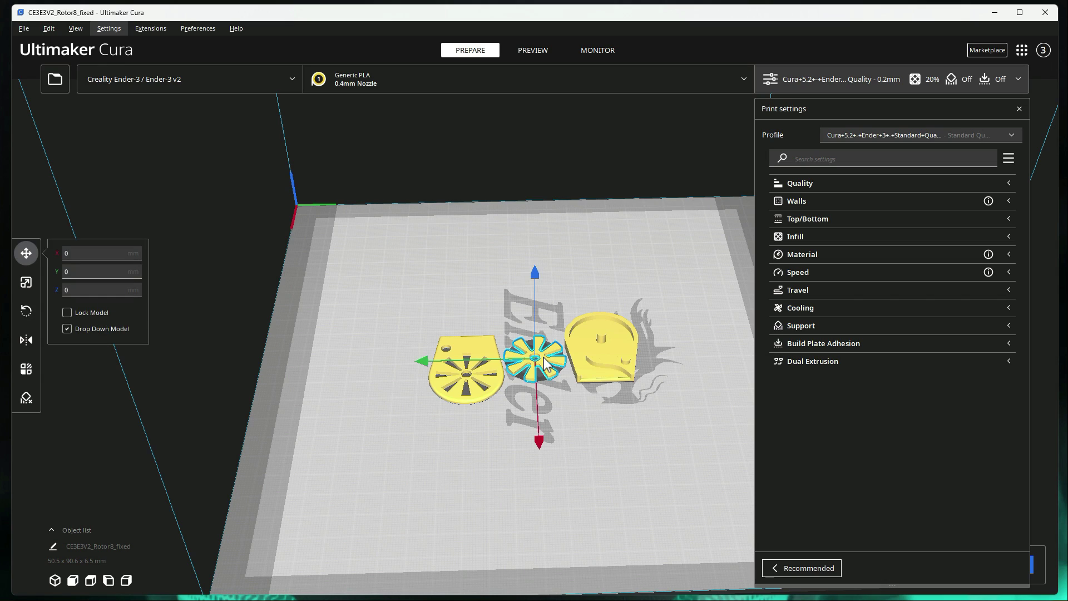
pyautogui.click(26, 283)
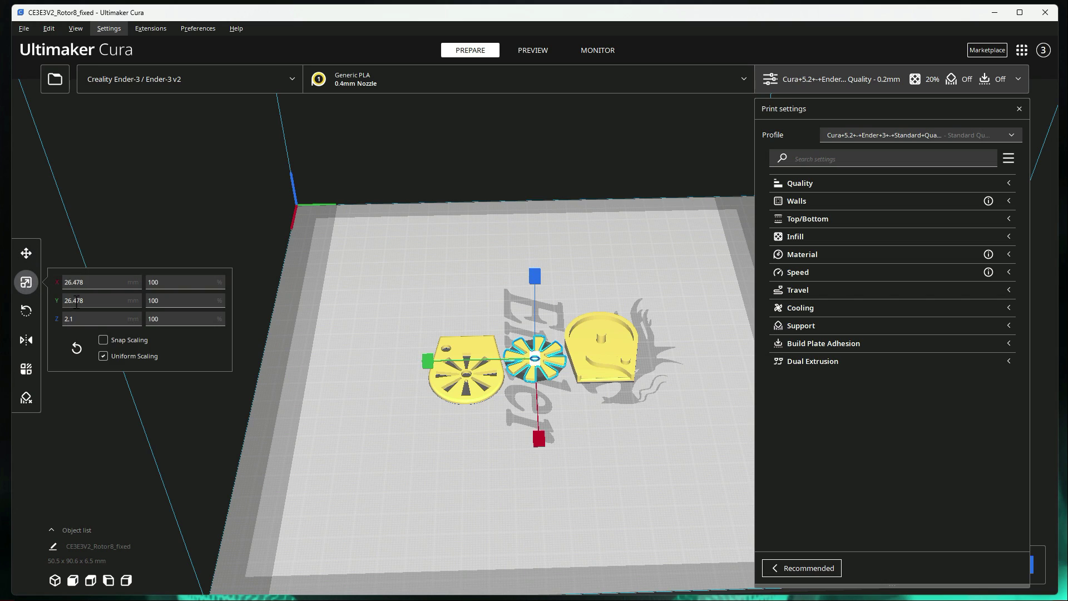
pyautogui.click(184, 283)
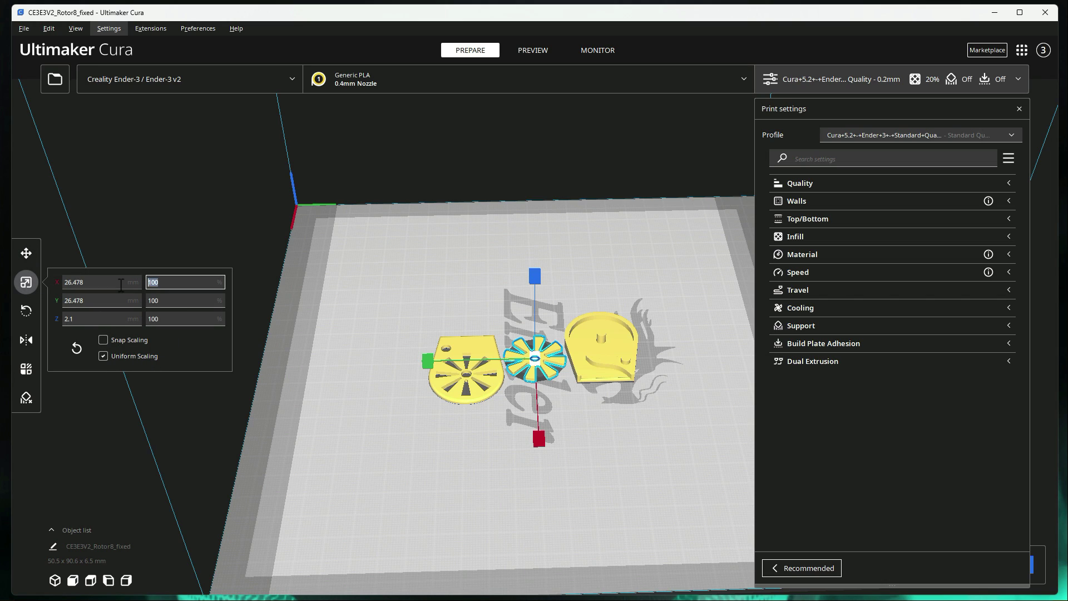
pyautogui.write('99')
pyautogui.press('Return')
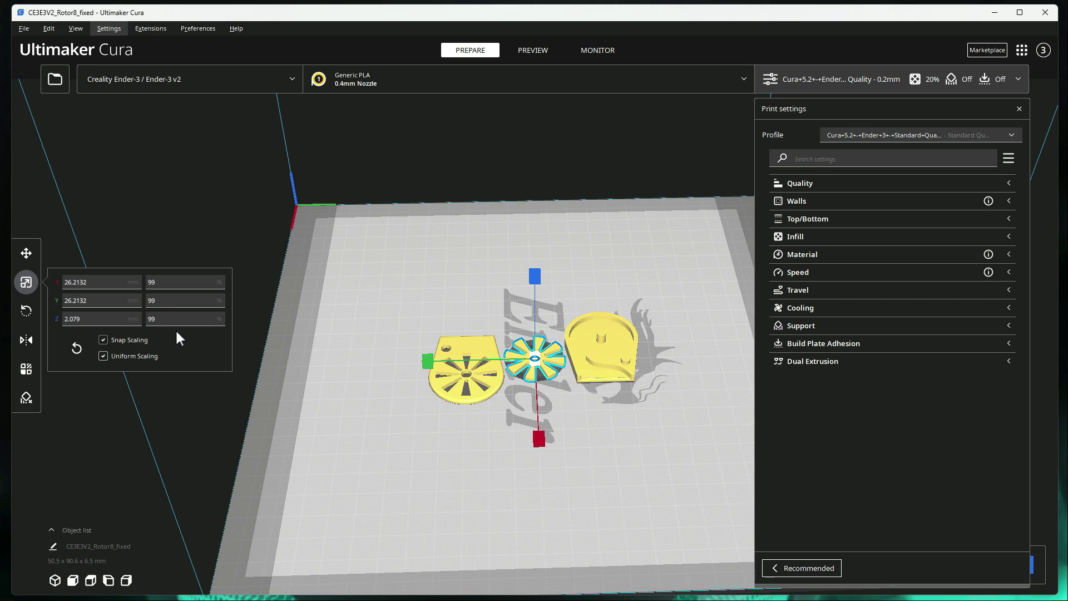
# Turn on snap scaling, turn off uniform scaling and set the rotor's Z scale to 86 percent
pyautogui.click(146, 338)
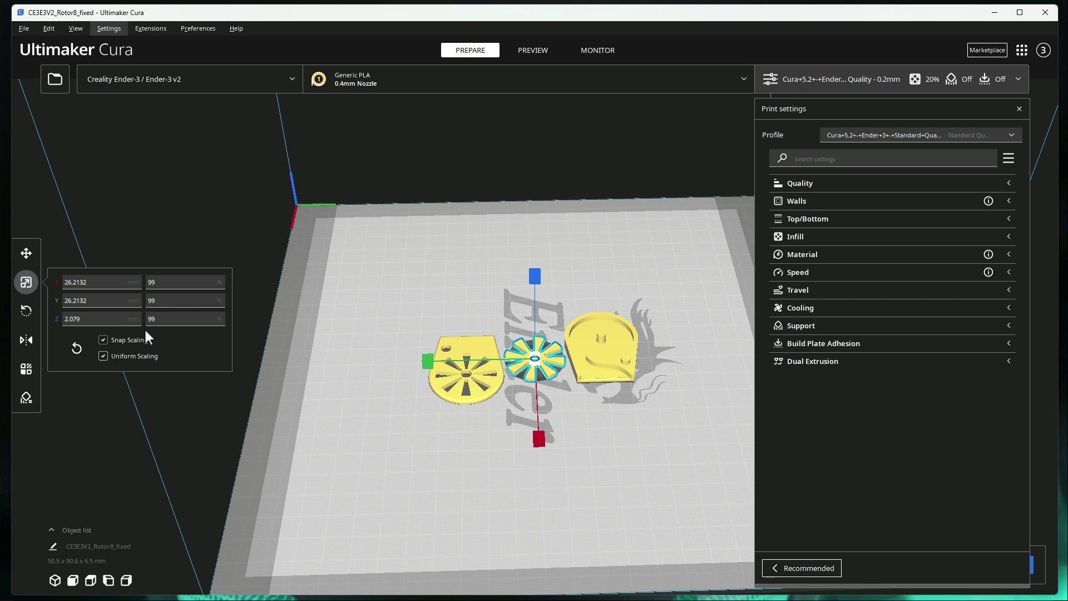
pyautogui.click(103, 356)
pyautogui.moveTo(183, 318); pyautogui.dragTo(121, 321)
pyautogui.write('86')
pyautogui.press('Return')
pyautogui.click(443, 440)
pyautogui.scroll(-2, 520, 440)
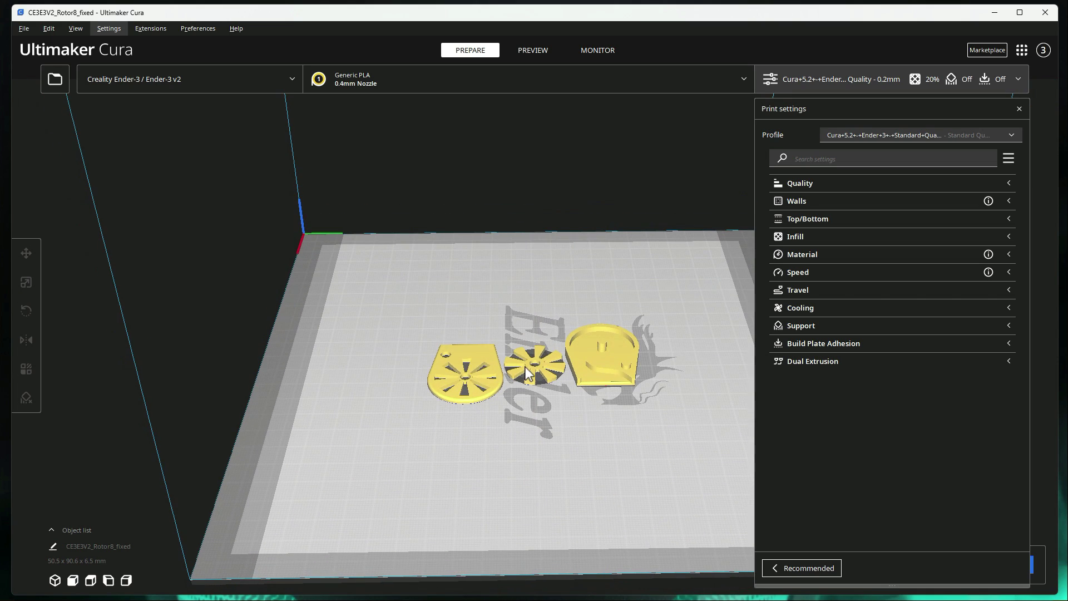
# Check the dimensions and scale percentages of the rotor, the slotted cover and the open case
pyautogui.click(528, 371)
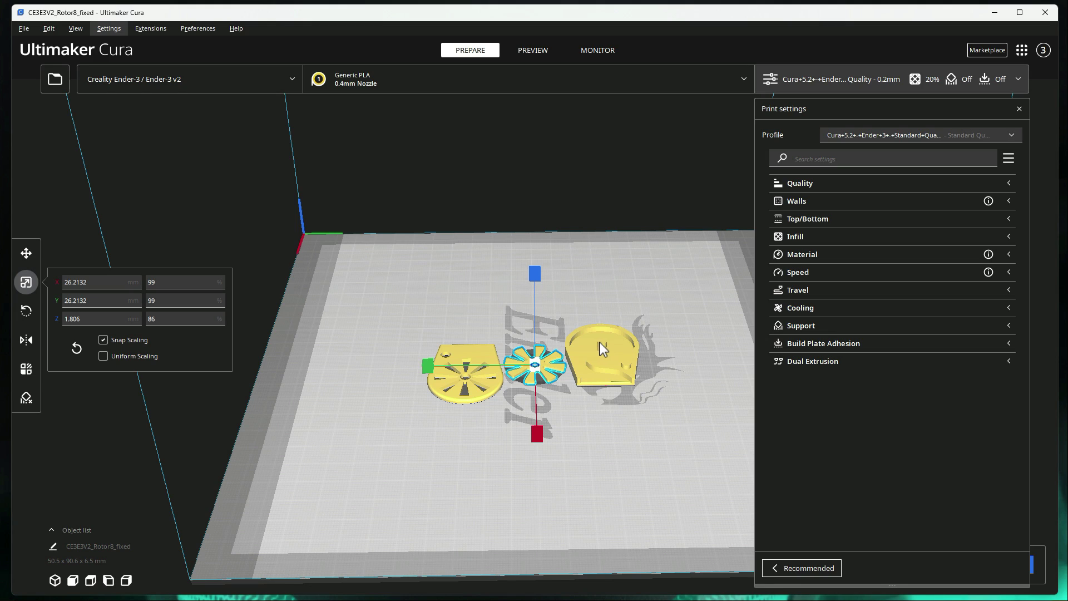
pyautogui.click(472, 348)
pyautogui.click(589, 347)
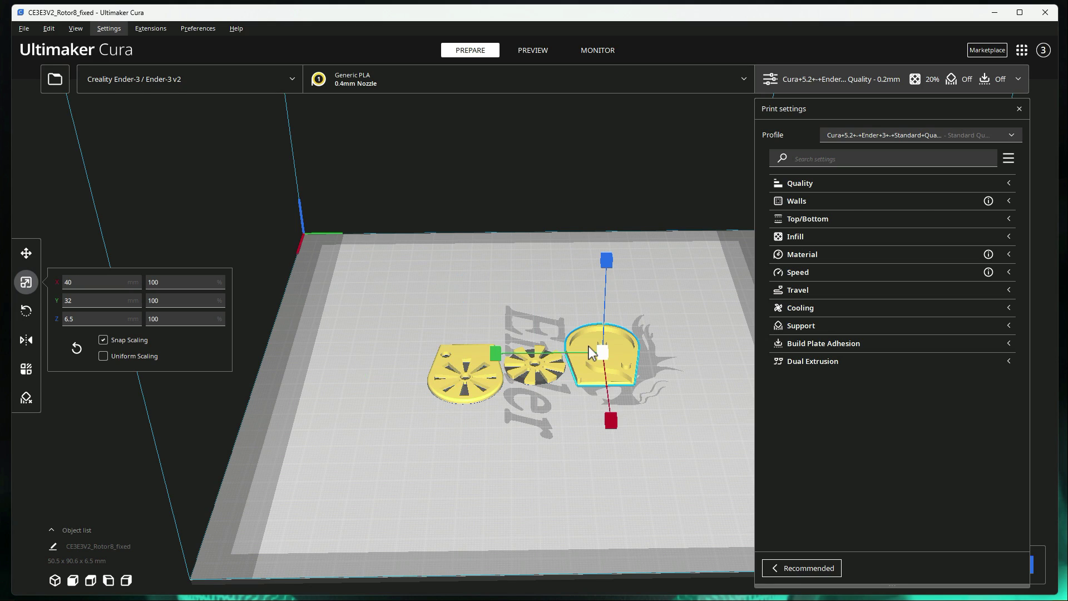
pyautogui.click(531, 376)
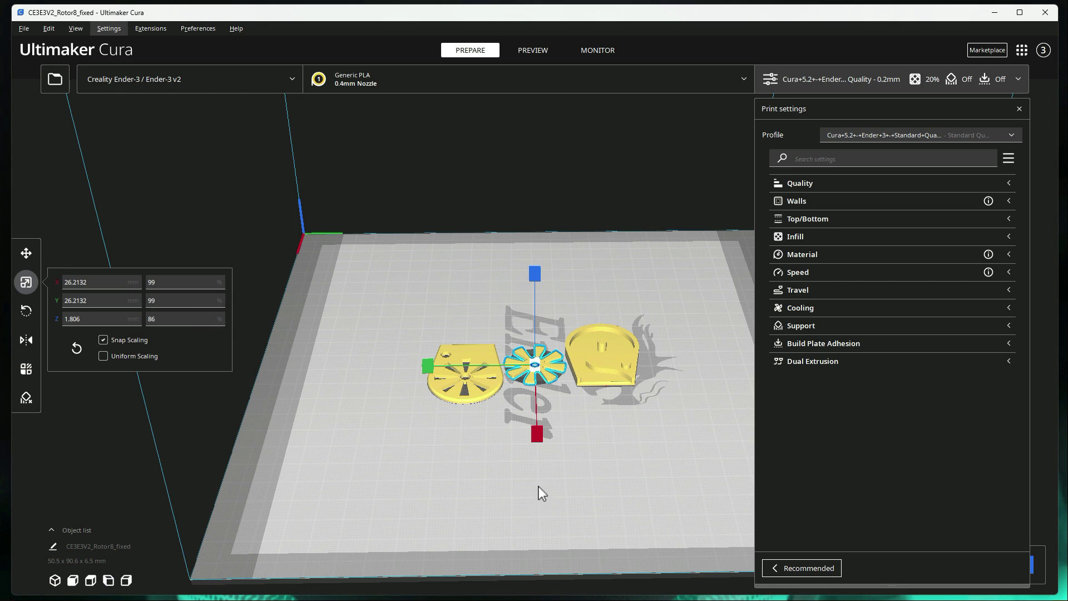
pyautogui.click(639, 492)
# Multiply the slotted flat cover with four additional copies
pyautogui.moveTo(639, 492); pyautogui.dragTo(629, 469, button='right')
pyautogui.click(482, 339)
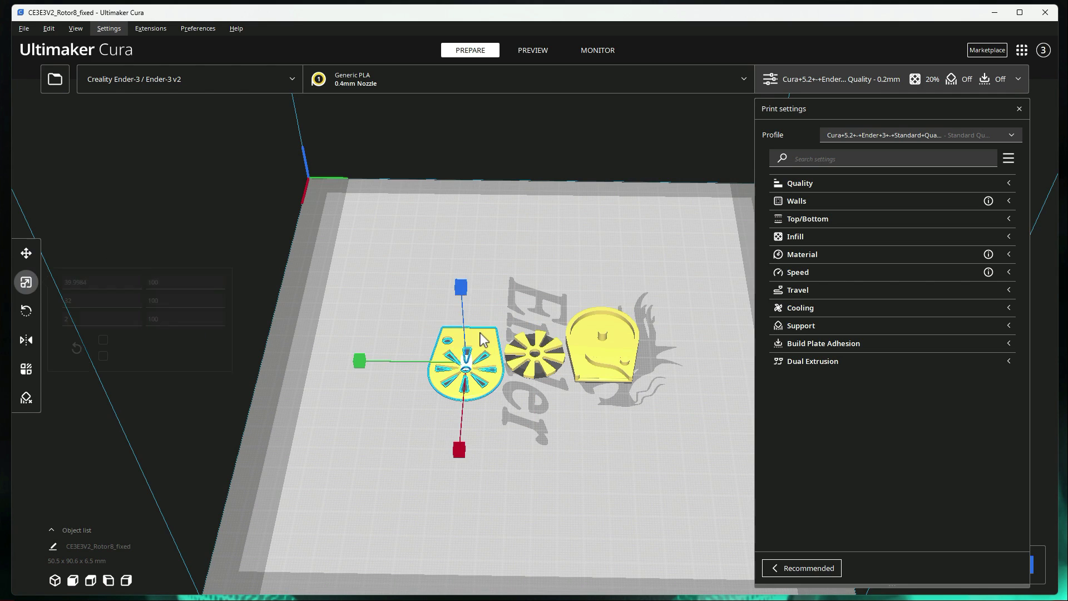
pyautogui.rightClick(482, 333)
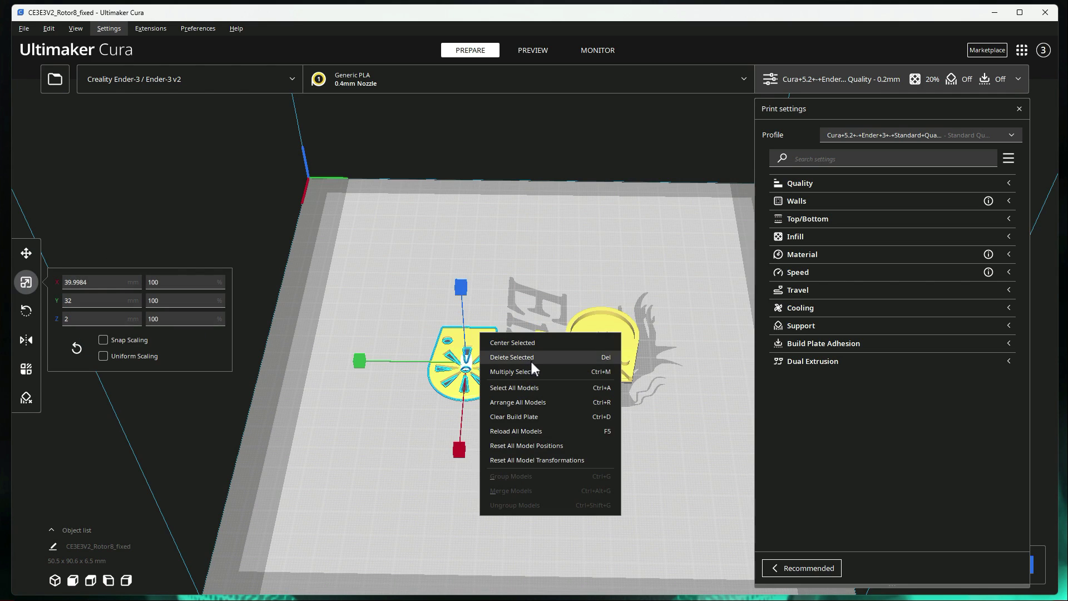
pyautogui.click(542, 372)
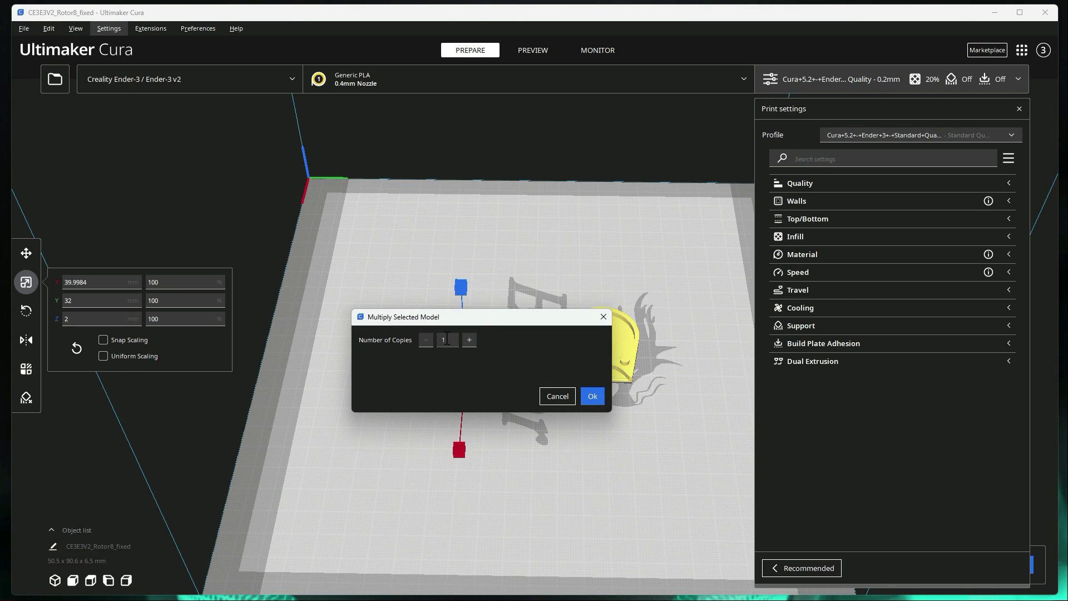
pyautogui.doubleClick(447, 339)
pyautogui.write('4')
pyautogui.click(595, 396)
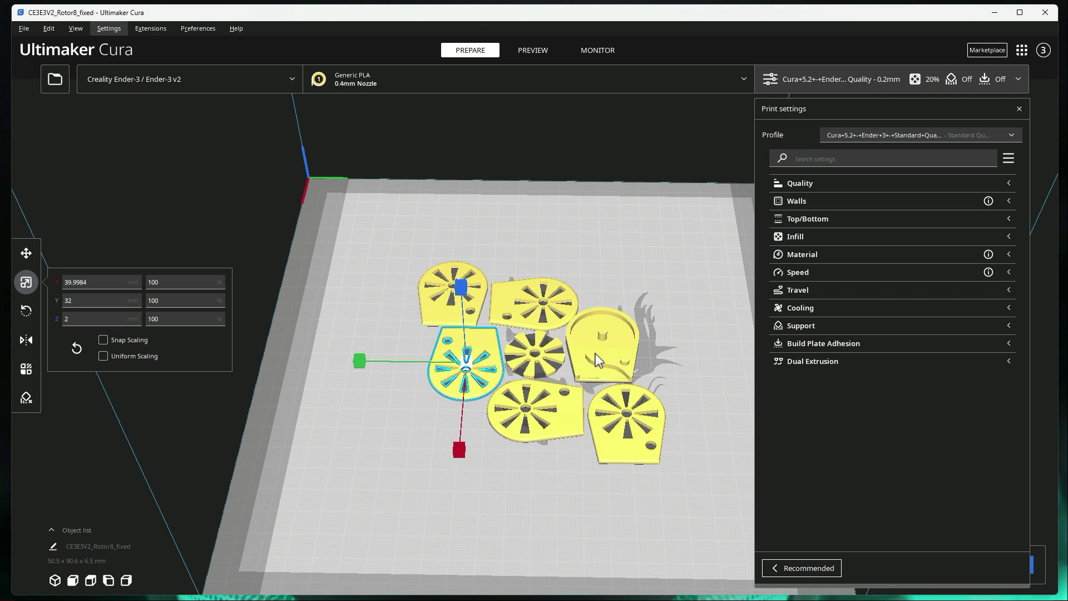
# Multiply the open case with the raised rim by four copies
pyautogui.rightClick(595, 355)
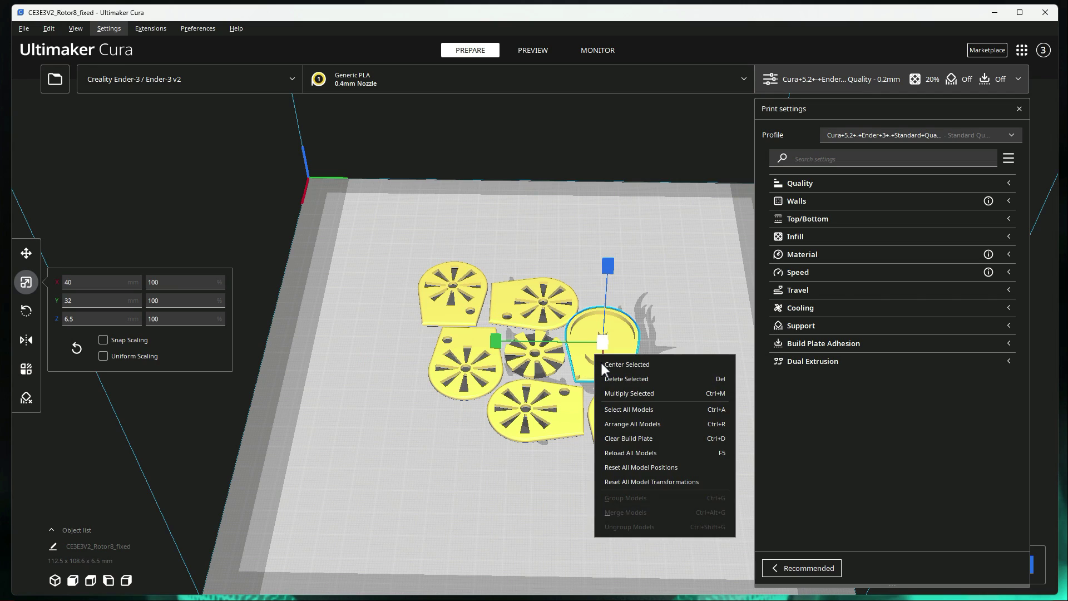
pyautogui.click(629, 394)
pyautogui.click(593, 396)
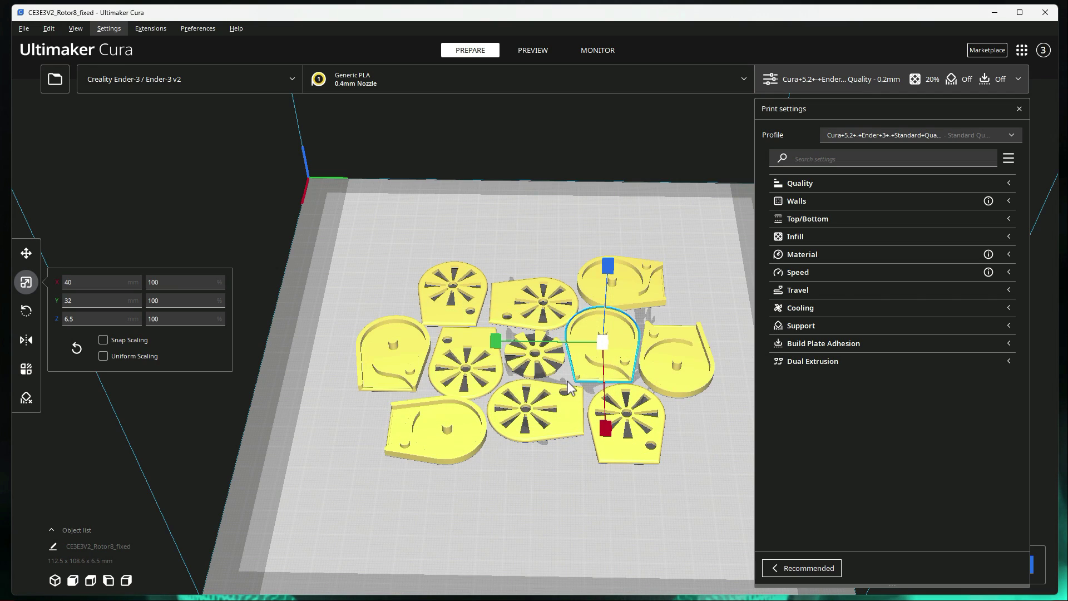
# Multiply the scaled rotor disc by four copies and clear the selection
pyautogui.click(553, 373)
pyautogui.rightClick(555, 376)
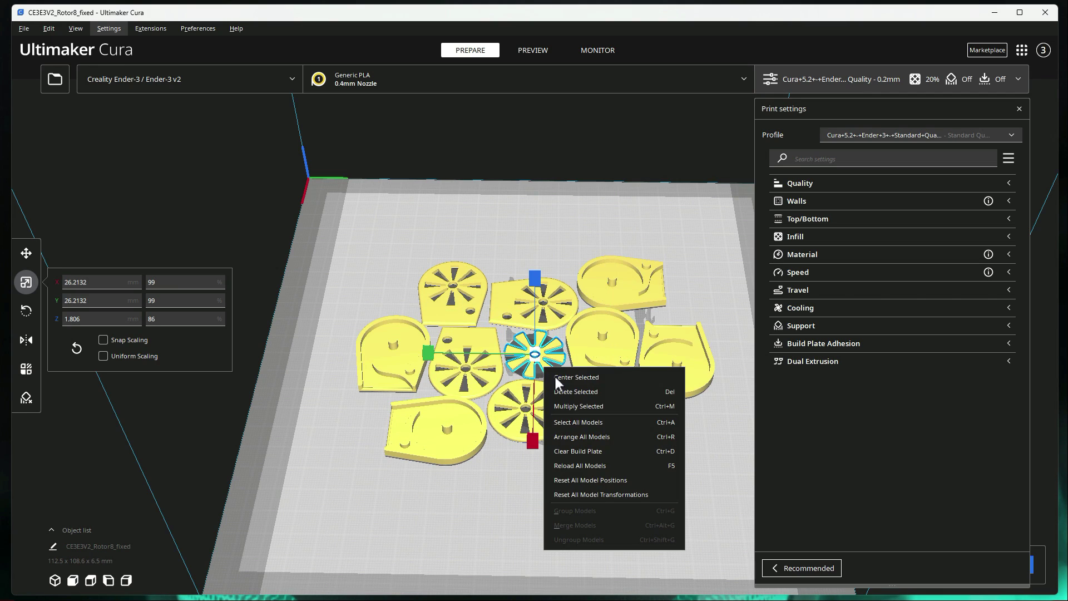
pyautogui.click(594, 406)
pyautogui.click(592, 395)
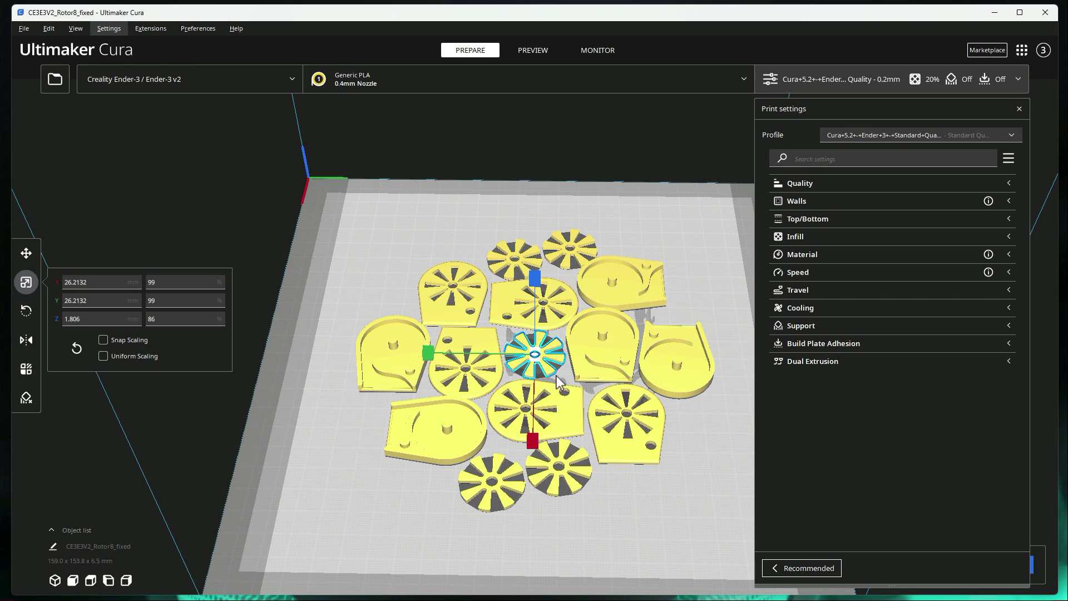
pyautogui.click(635, 516)
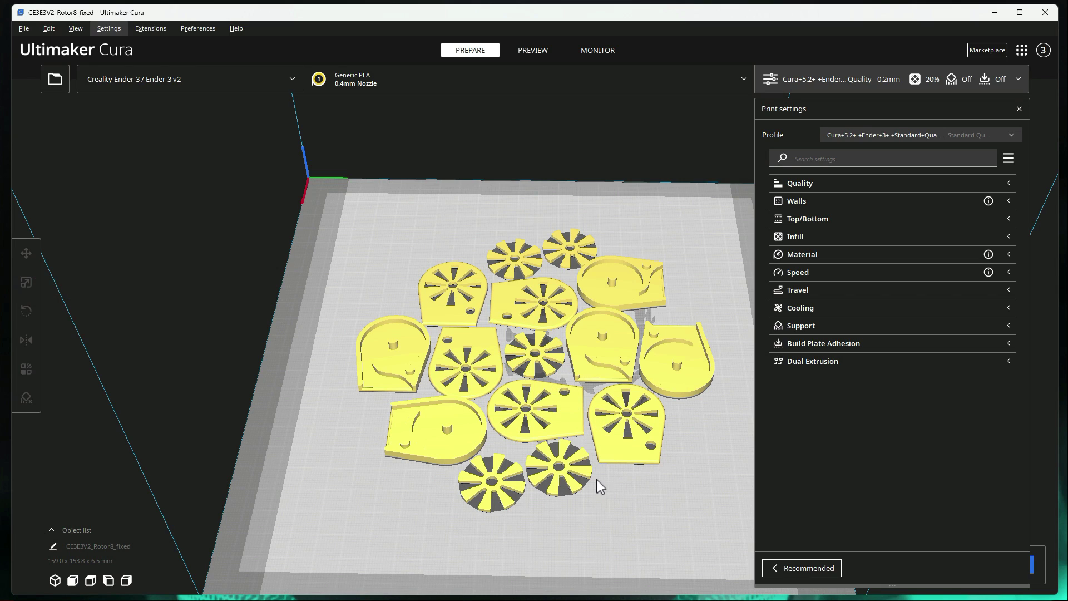
# Automatically arrange all models on the build plate, running the arrangement twice
pyautogui.click(574, 471)
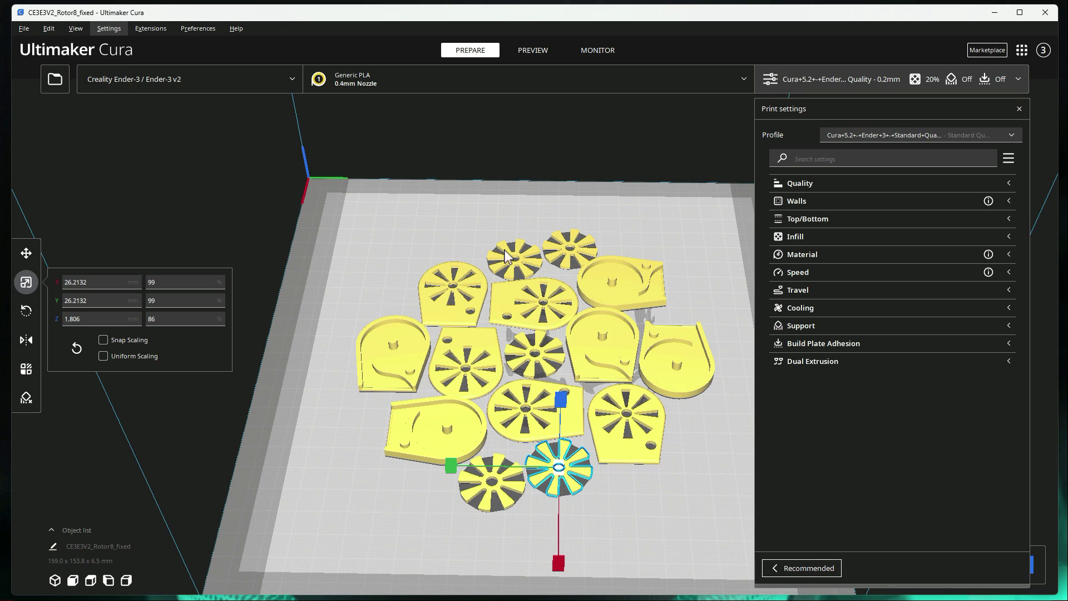
pyautogui.click(703, 509)
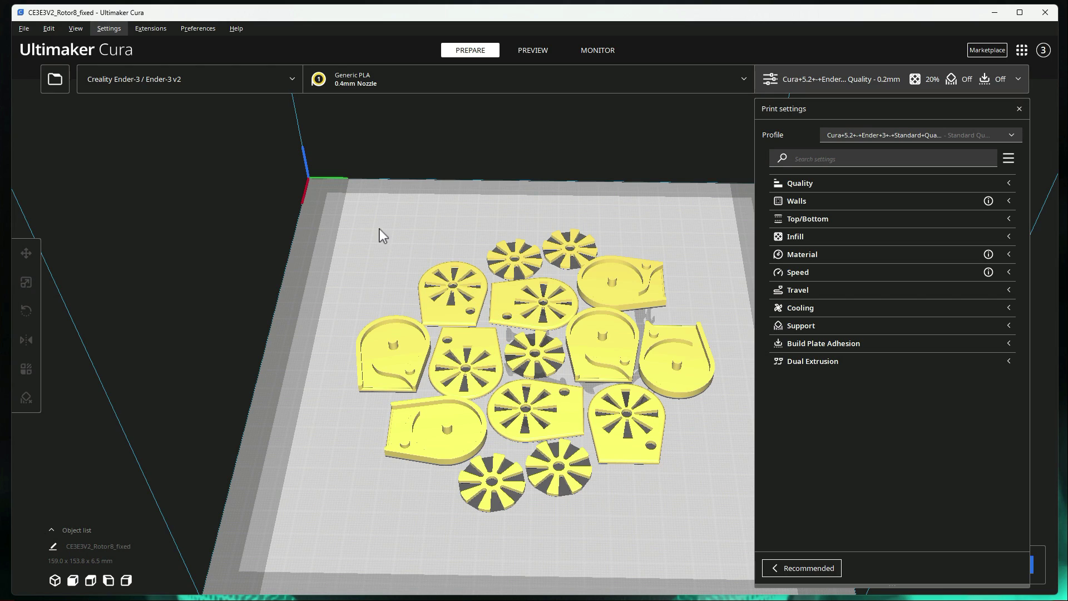
pyautogui.click(48, 29)
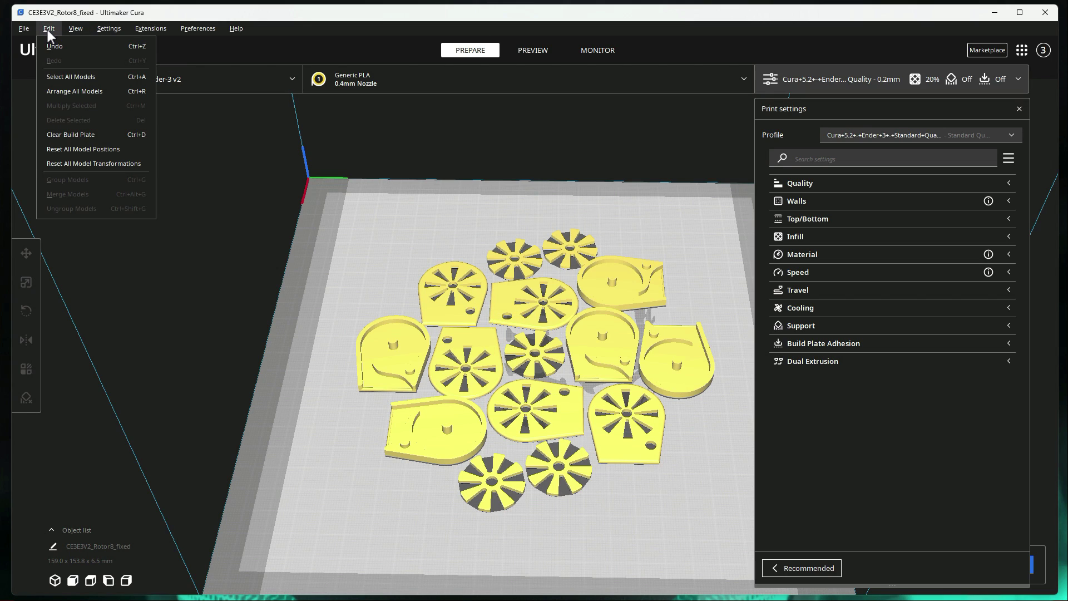
pyautogui.click(76, 92)
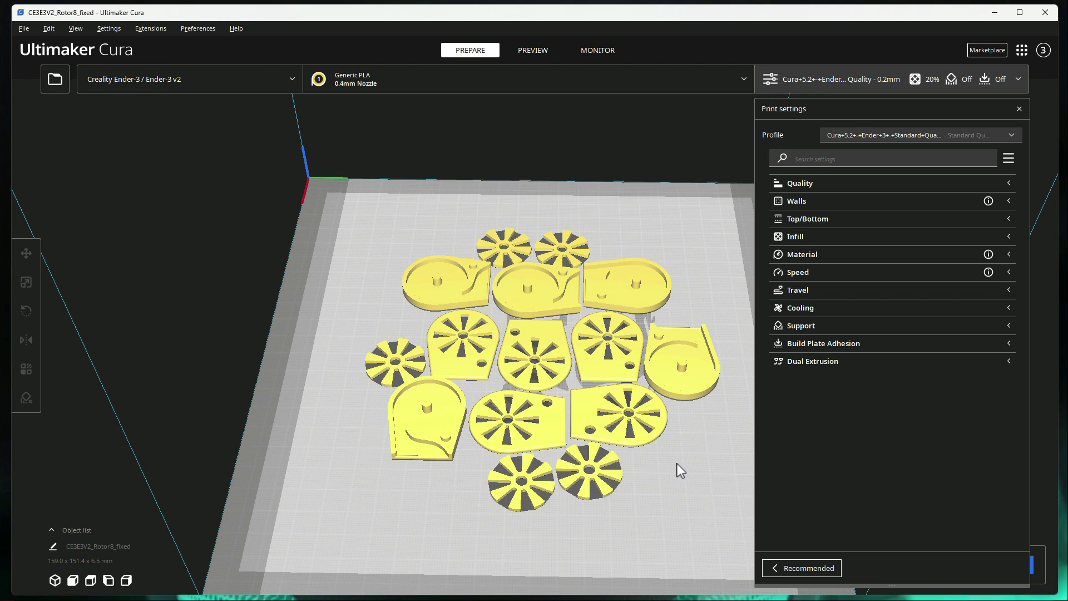
pyautogui.rightClick(661, 462)
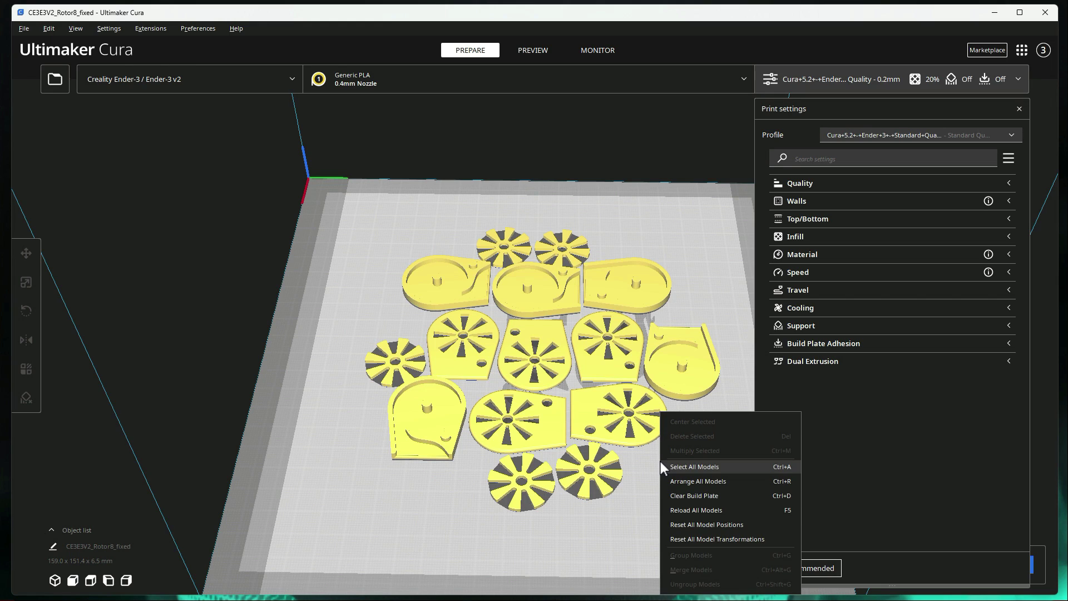
pyautogui.click(716, 482)
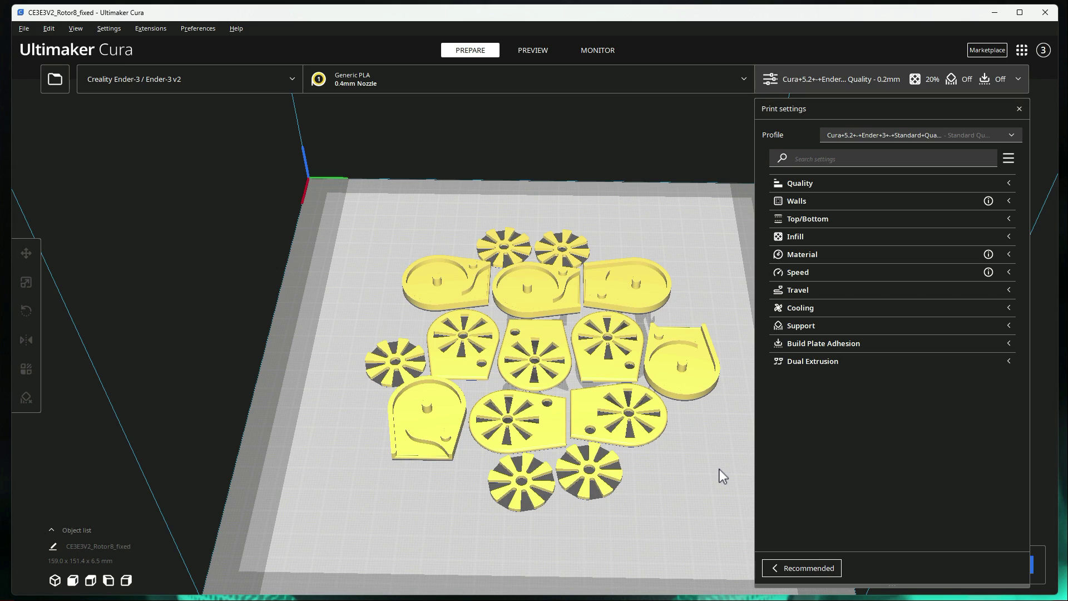
pyautogui.click(523, 496)
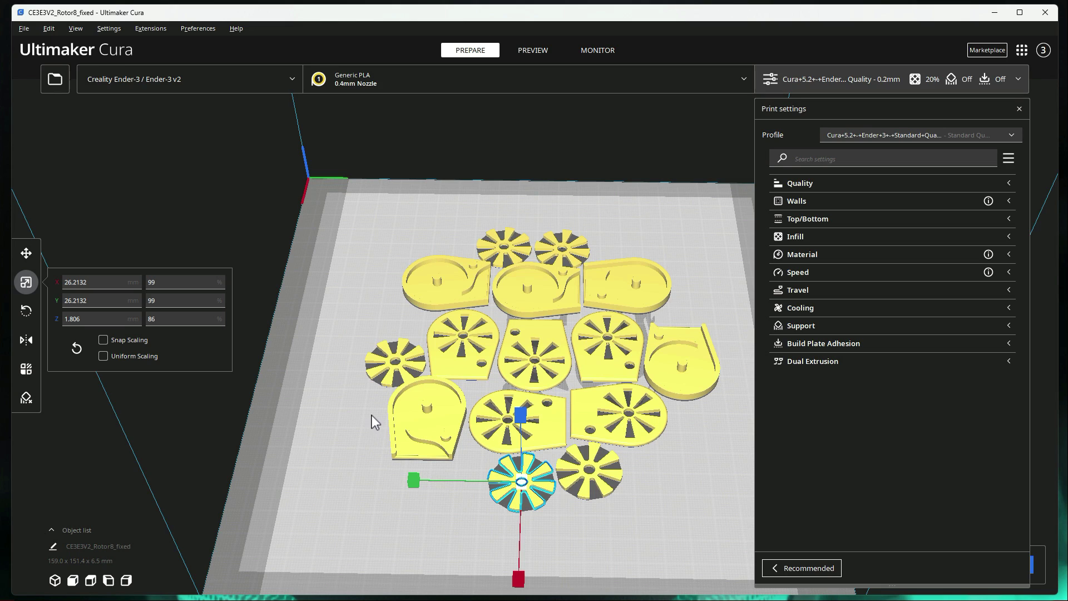
pyautogui.click(376, 258)
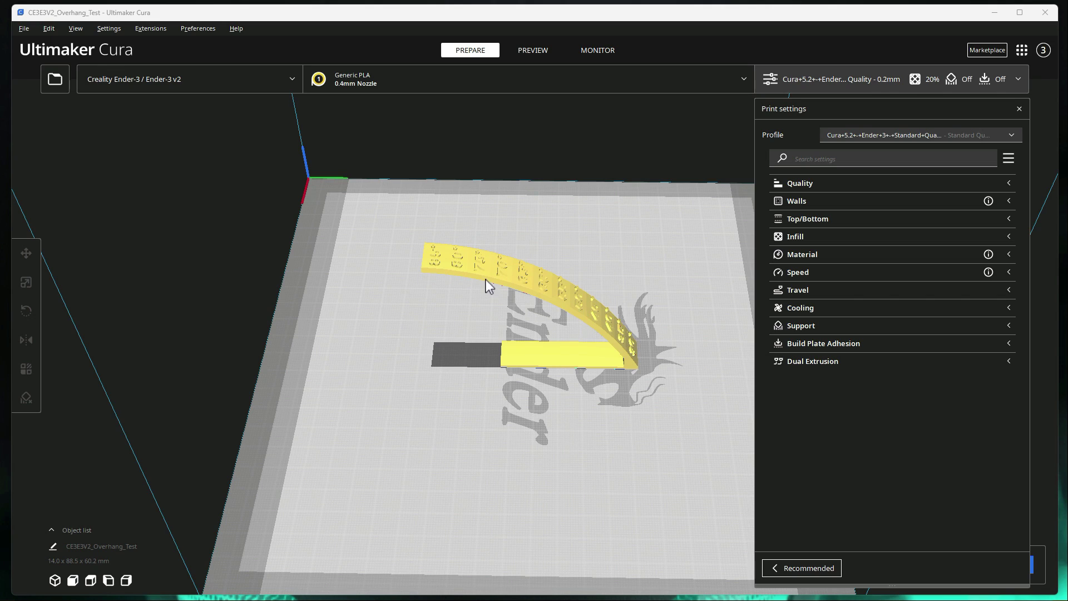
# Select the overhang test model and place a support blocker on the upper tip of its curved arm
pyautogui.click(467, 268)
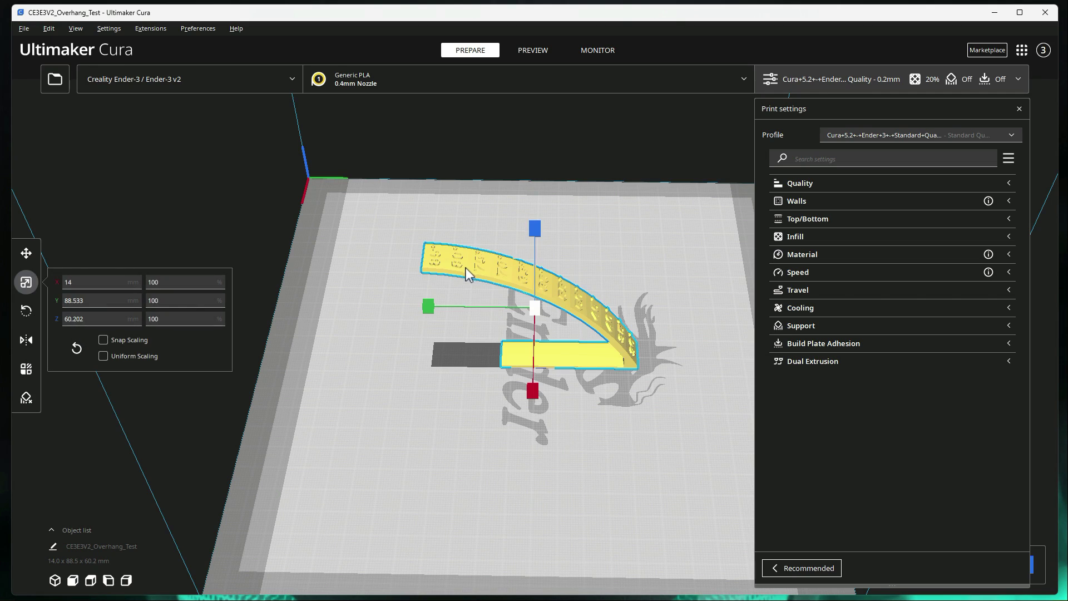
pyautogui.click(25, 399)
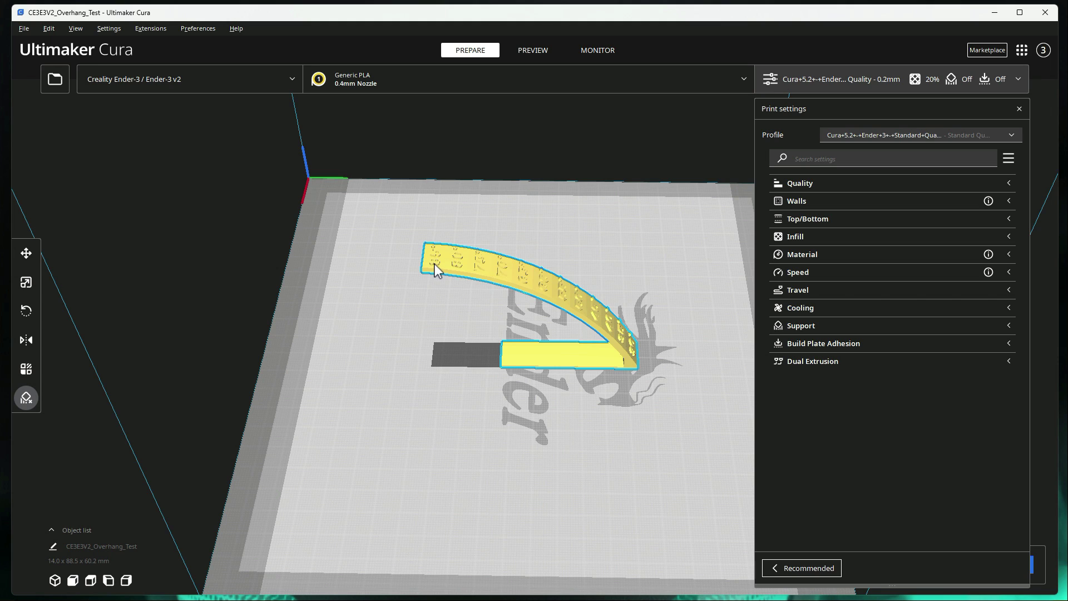
pyautogui.click(439, 265)
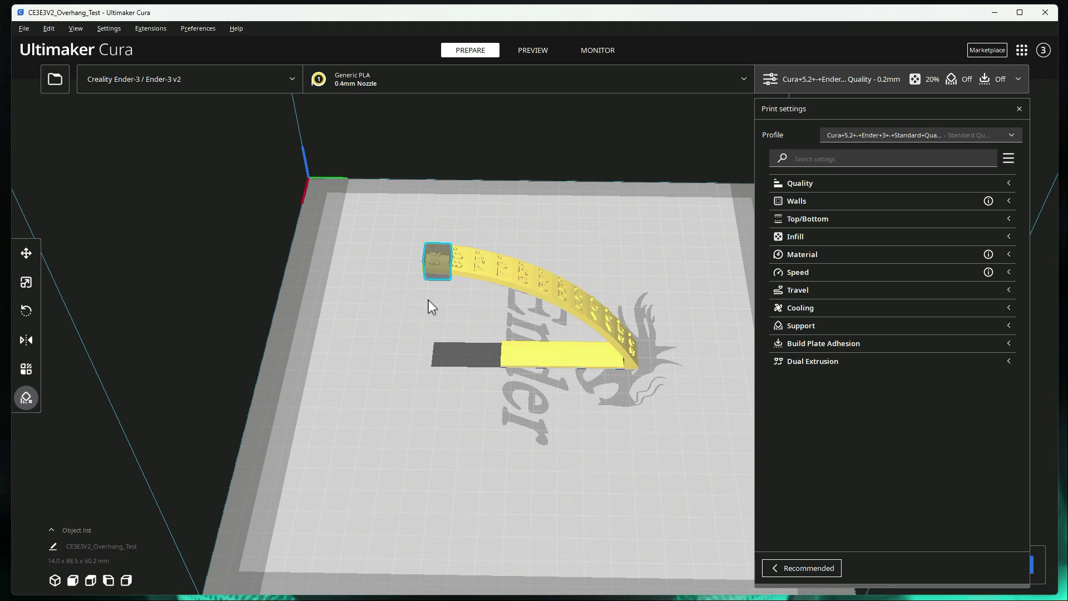
# Remove the support blocker from the tip of the curved arm
pyautogui.moveTo(420, 301); pyautogui.dragTo(529, 389, button='right')
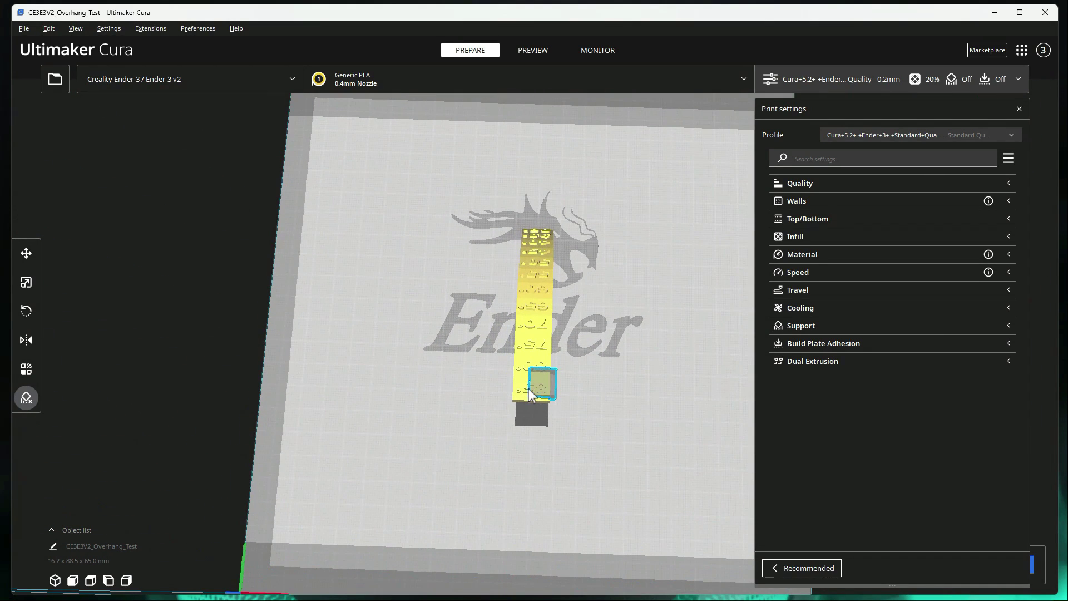
pyautogui.moveTo(595, 375); pyautogui.dragTo(593, 366, button='right')
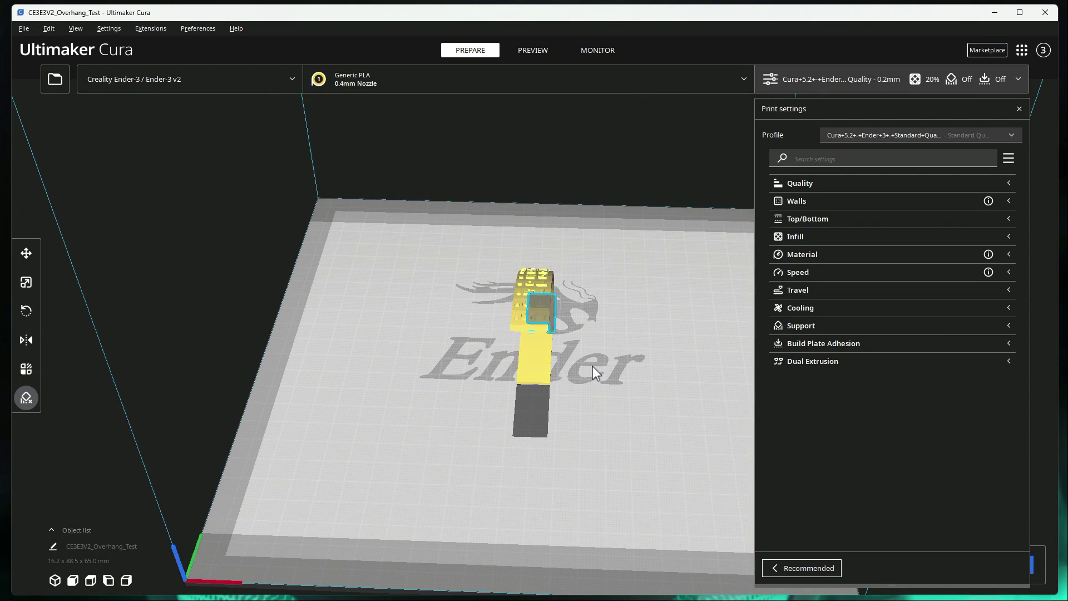
pyautogui.click(539, 310)
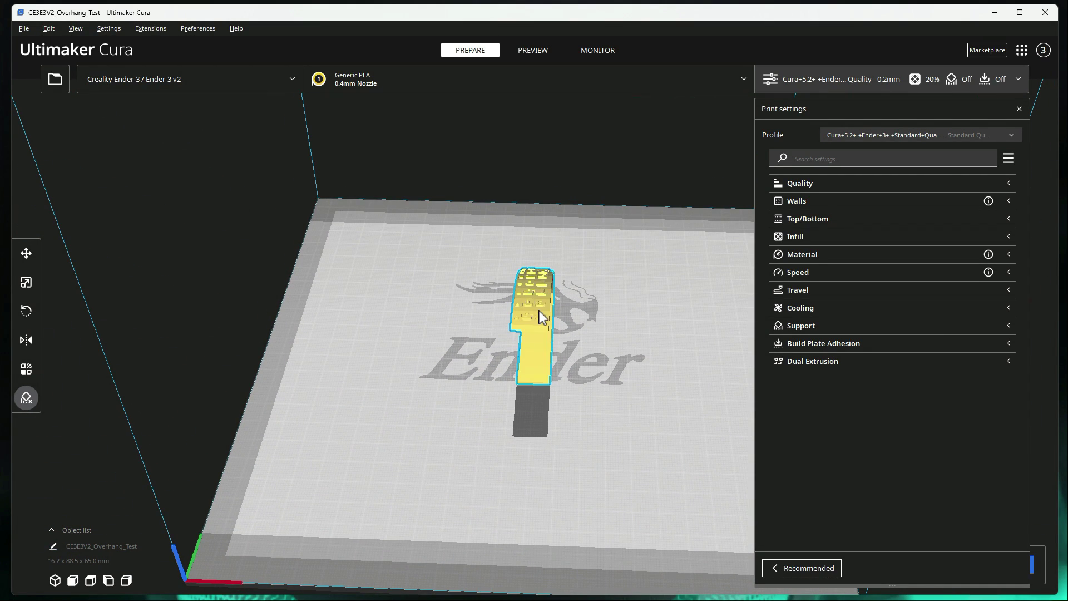
# Place a support blocker on the free end of the overhang test's flat base
pyautogui.moveTo(592, 400); pyautogui.dragTo(512, 373, button='right')
pyautogui.click(520, 384)
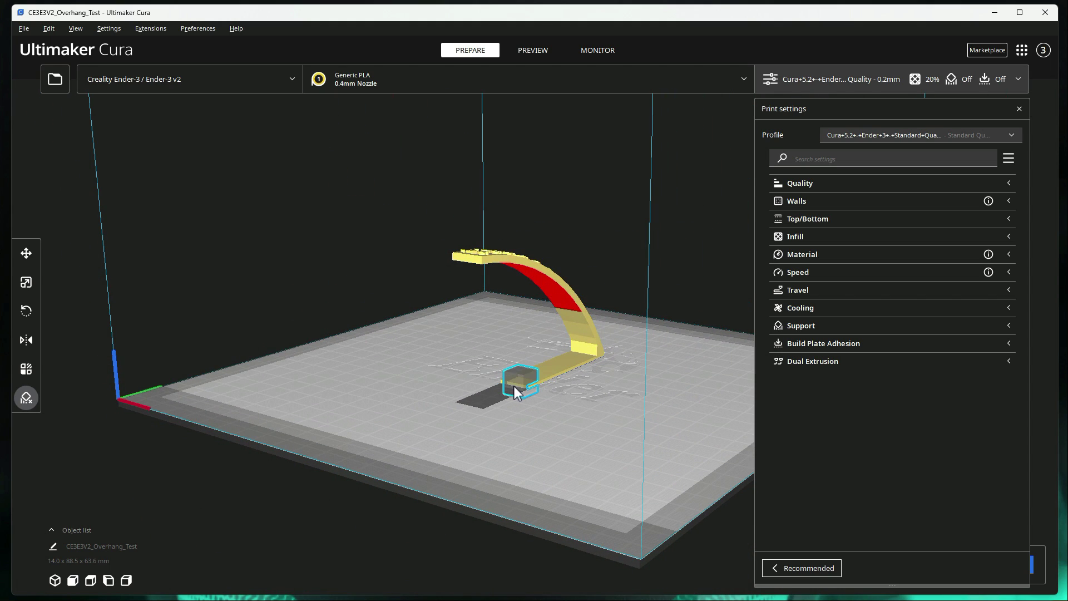
# Set the support blocker's Z position to 0 so it rests on the build plate, and deselect it
pyautogui.click(26, 253)
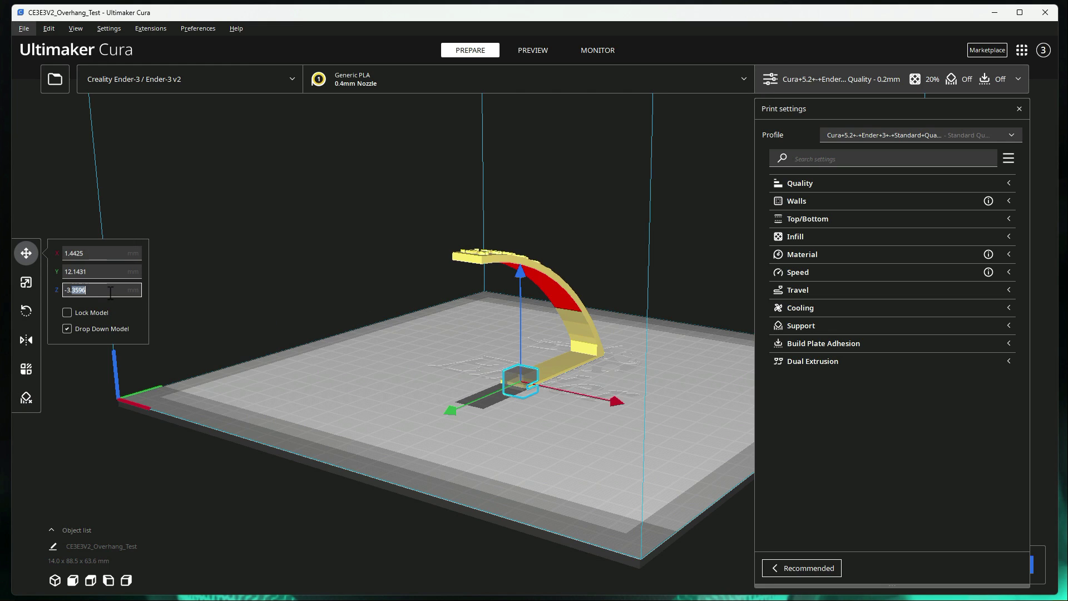
pyautogui.moveTo(64, 290); pyautogui.dragTo(74, 290)
pyautogui.hotkey('ctrl', 'a')
pyautogui.write('0')
pyautogui.press('Return')
pyautogui.click(414, 431)
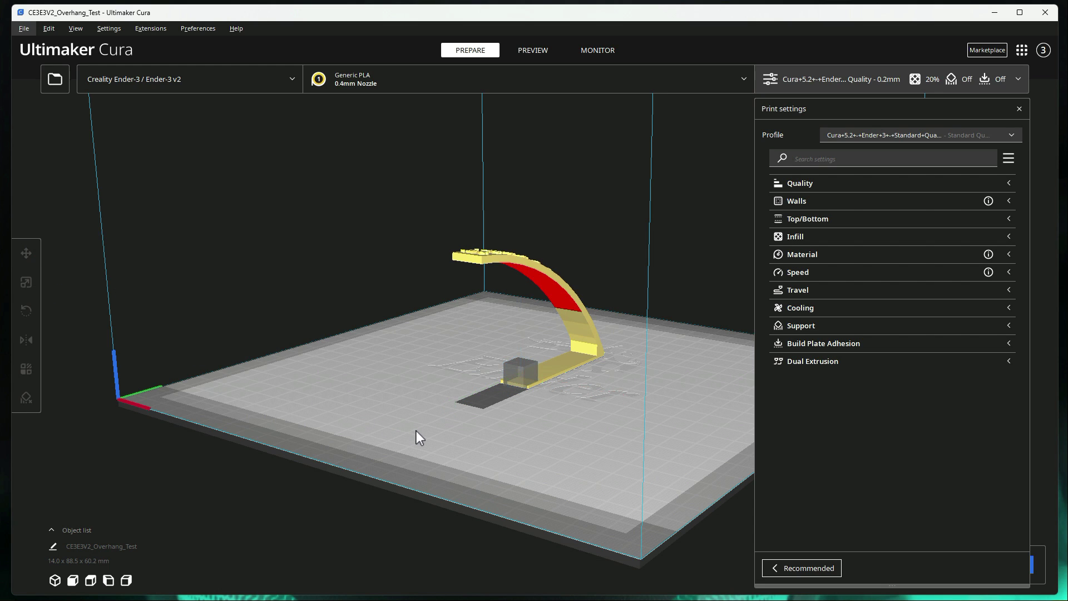
# Move the support blocker along the build plate to below the curved arm's free tip, at about X -3.7, Y 41 mm
pyautogui.moveTo(417, 430); pyautogui.dragTo(513, 362, button='right')
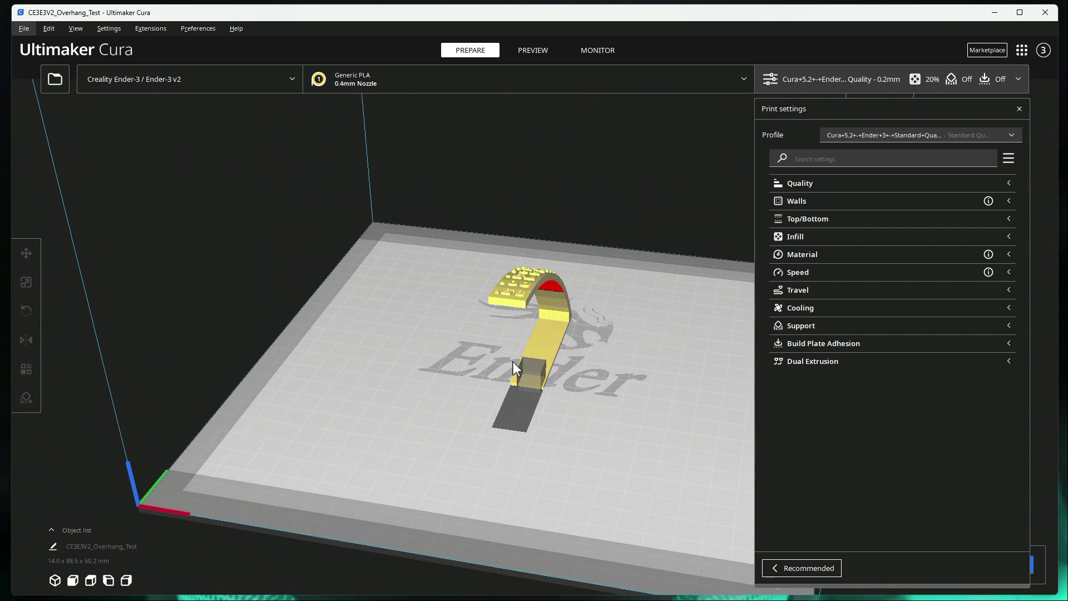
pyautogui.click(525, 371)
pyautogui.moveTo(523, 384); pyautogui.dragTo(500, 424)
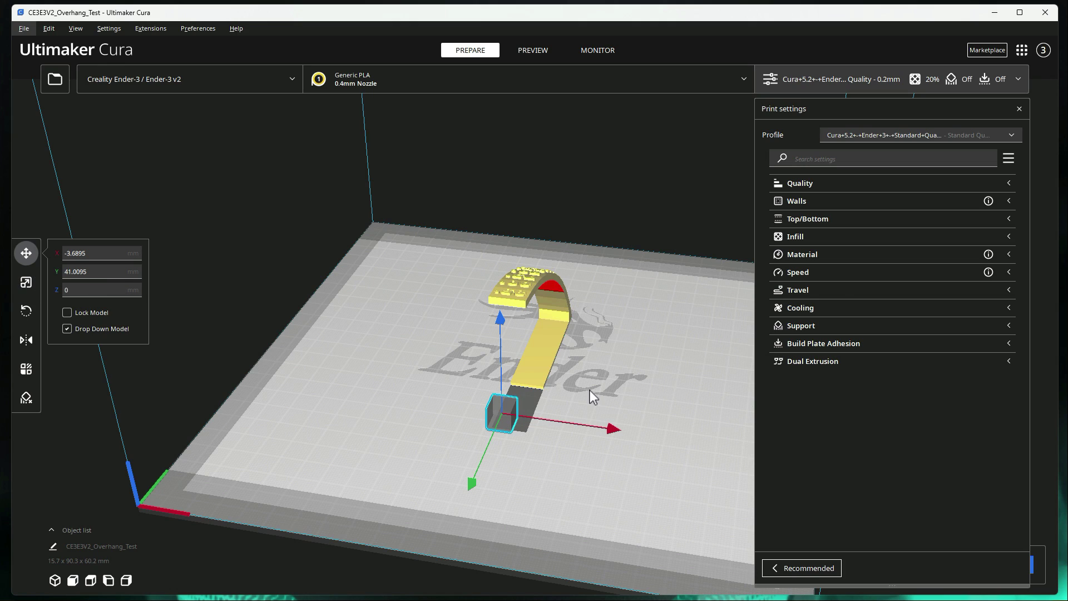
# Widen the support blocker to about 15.3 mm in X and reposition it under the arm's tip at about X 0.1, Y 42.8 mm
pyautogui.click(26, 282)
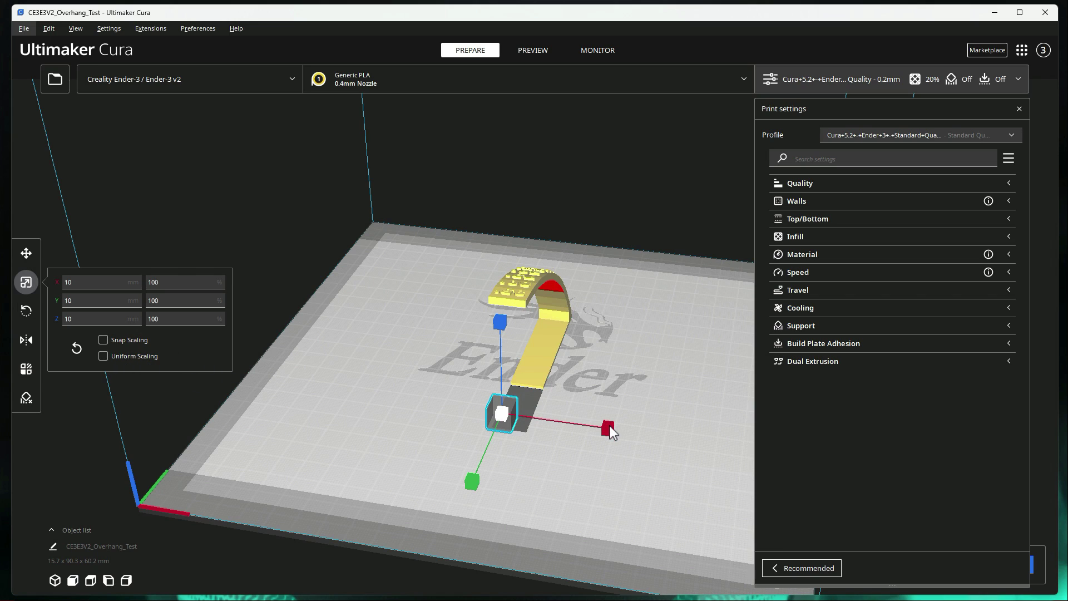
pyautogui.moveTo(606, 427); pyautogui.dragTo(695, 464)
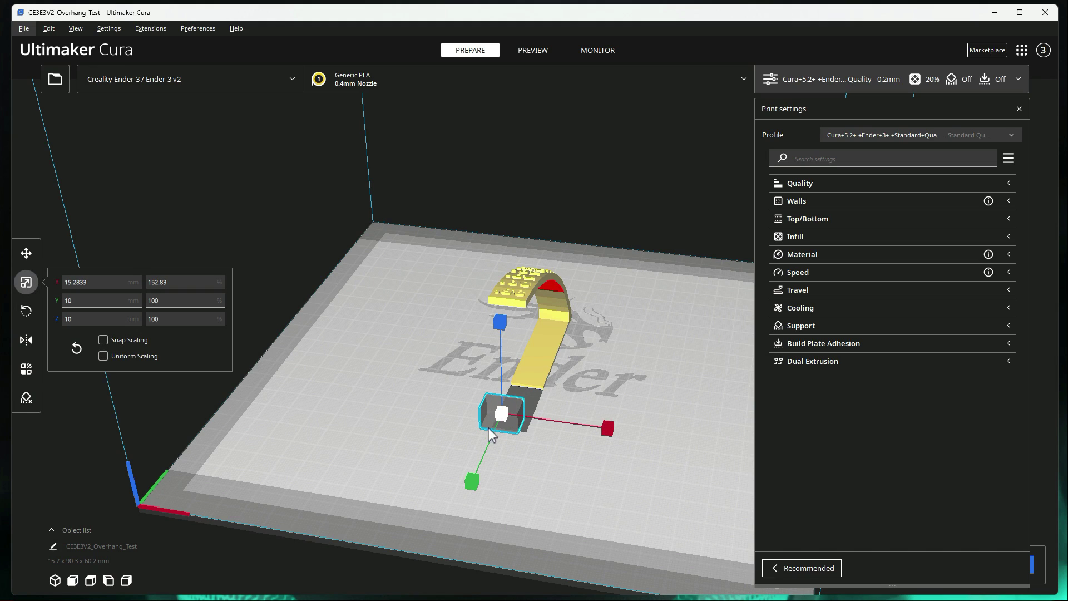
pyautogui.press('t')
pyautogui.moveTo(506, 426); pyautogui.dragTo(479, 445)
pyautogui.moveTo(479, 445); pyautogui.dragTo(516, 454, button='right')
pyautogui.moveTo(522, 424); pyautogui.dragTo(521, 425)
pyautogui.moveTo(468, 483); pyautogui.dragTo(446, 326, button='right')
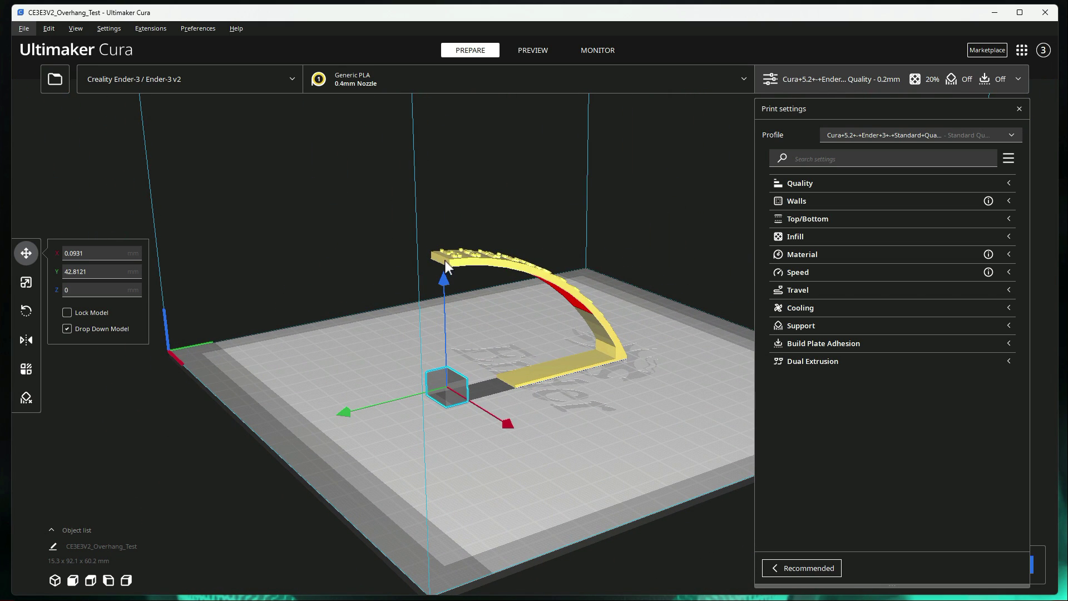
# Stretch the support blocker to about 41 mm in height and set its Z position to 0
pyautogui.click(25, 284)
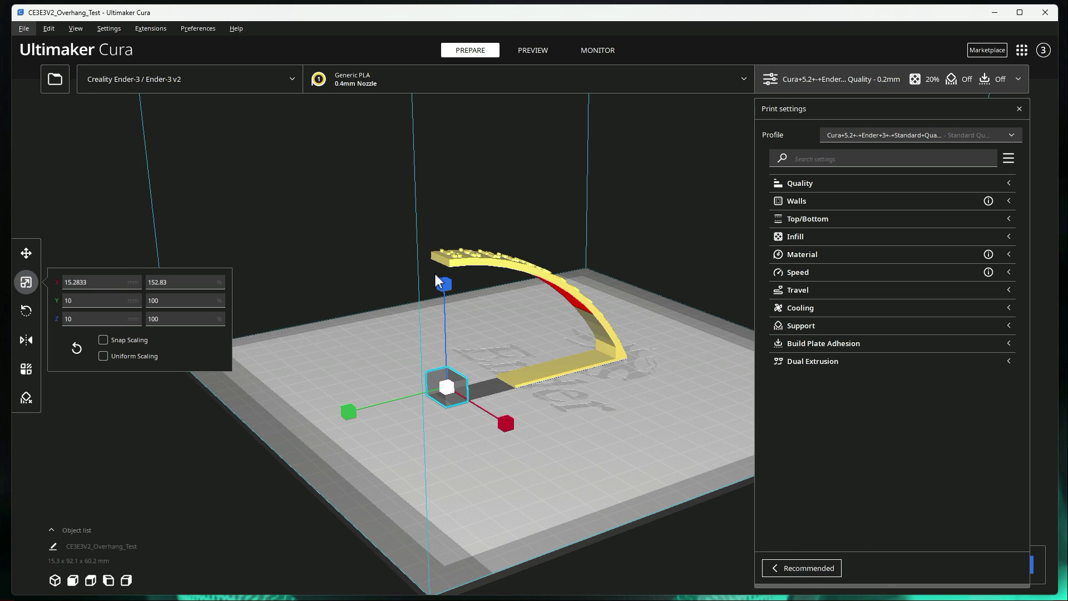
pyautogui.moveTo(446, 284); pyautogui.dragTo(467, 21)
pyautogui.moveTo(449, 288); pyautogui.dragTo(455, 239)
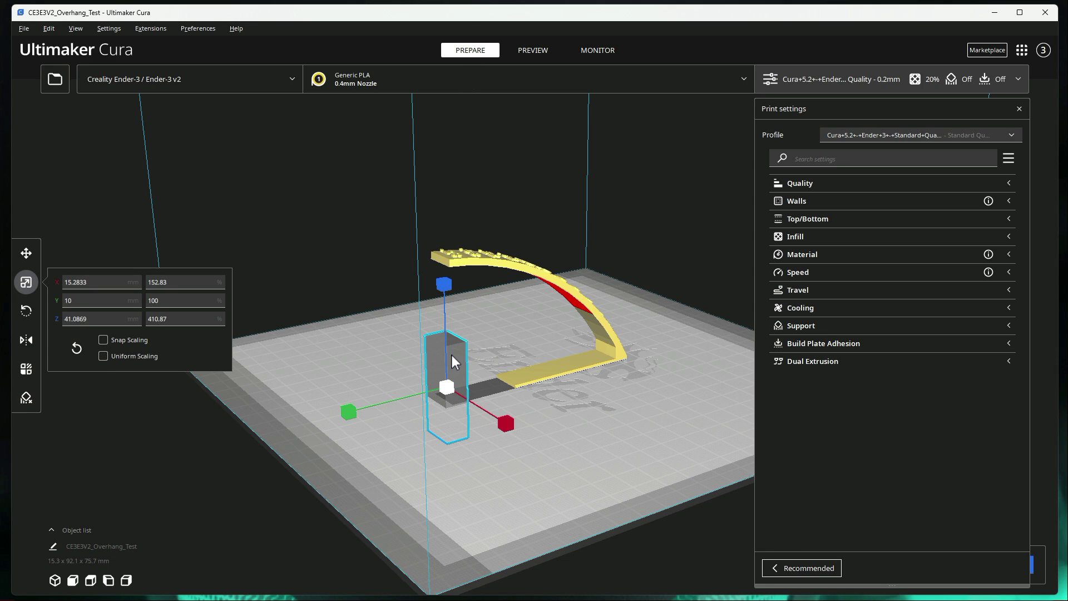
pyautogui.click(26, 254)
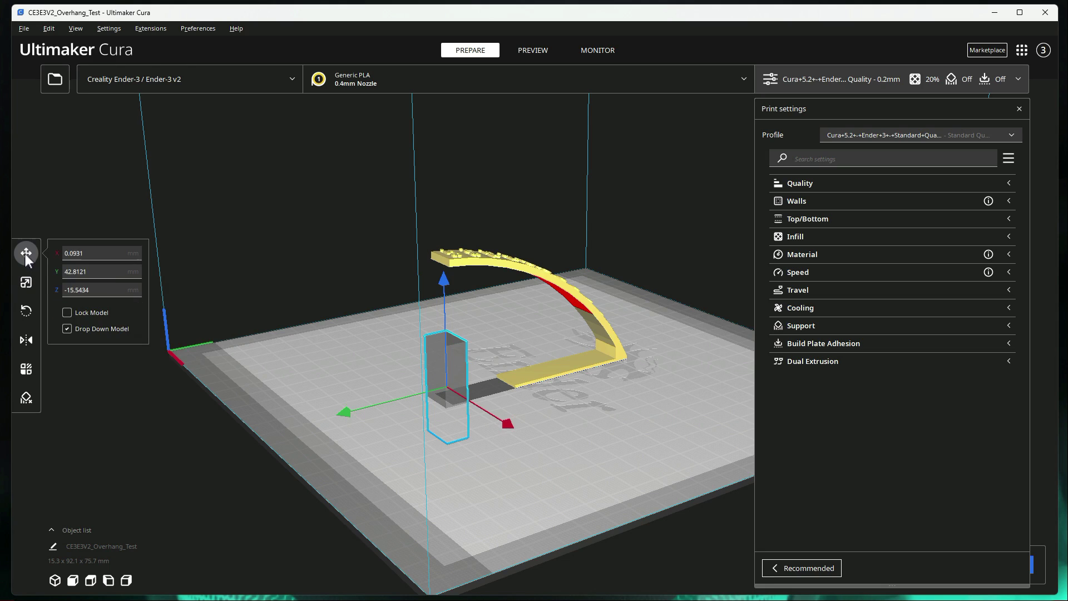
pyautogui.doubleClick(107, 286)
pyautogui.hotkey('ctrl', 'a')
pyautogui.write('0')
pyautogui.press('Return')
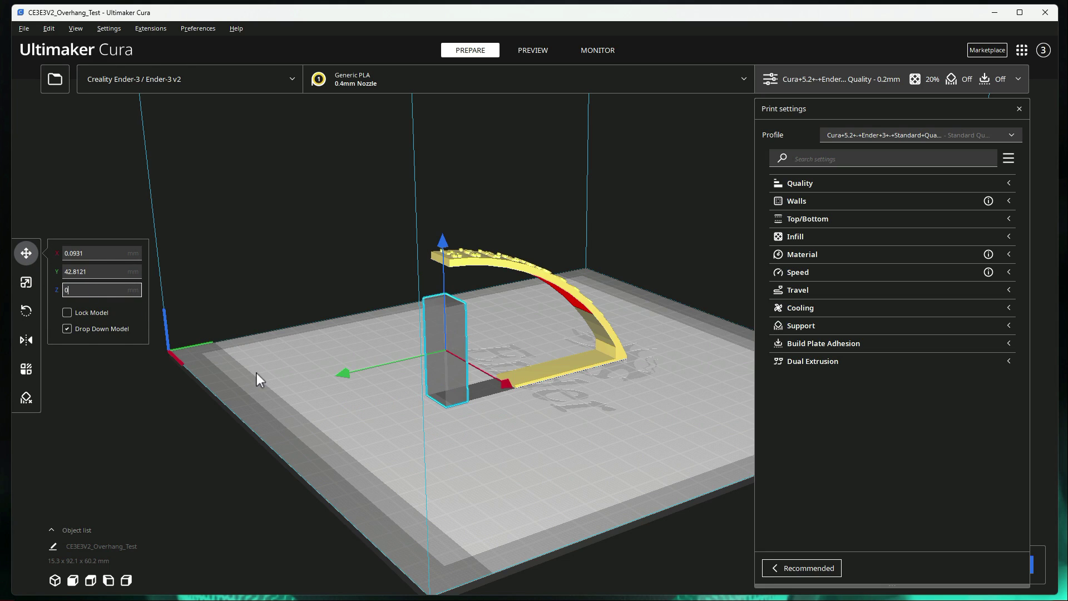
# Extend the support blocker to about 58 mm tall to reach the arm's tip, and reset its Z position to 0
pyautogui.click(26, 282)
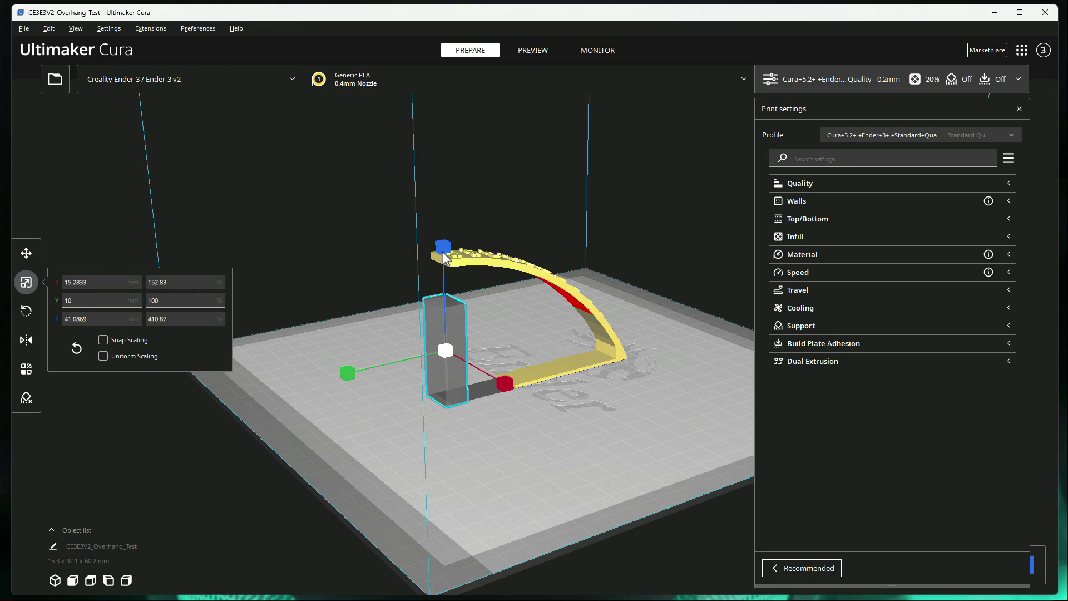
pyautogui.moveTo(445, 257); pyautogui.dragTo(454, 150)
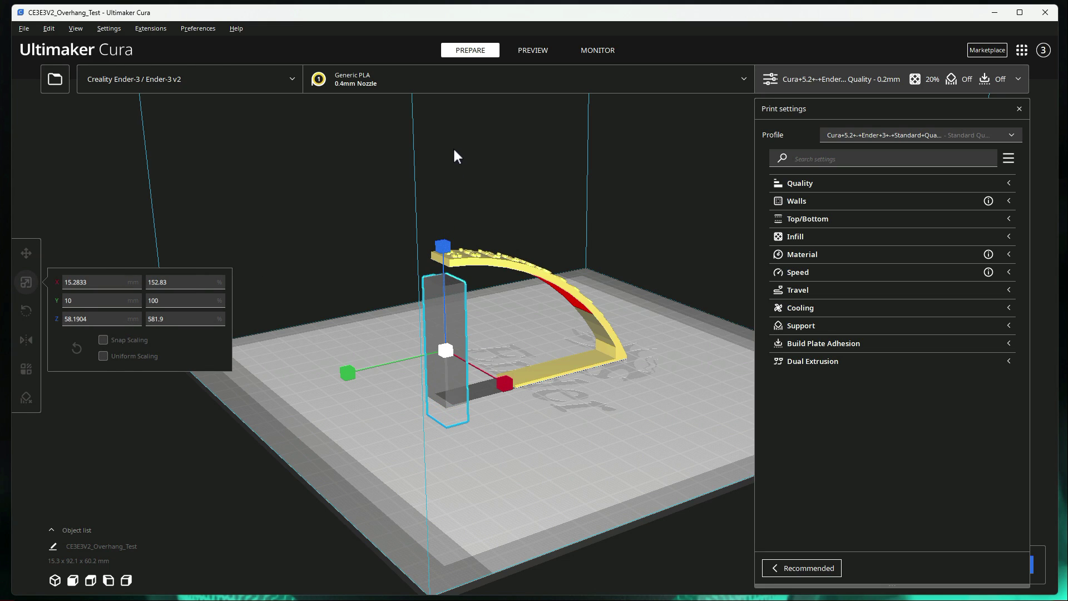
pyautogui.click(26, 254)
pyautogui.moveTo(106, 290); pyautogui.dragTo(19, 289)
pyautogui.write('0')
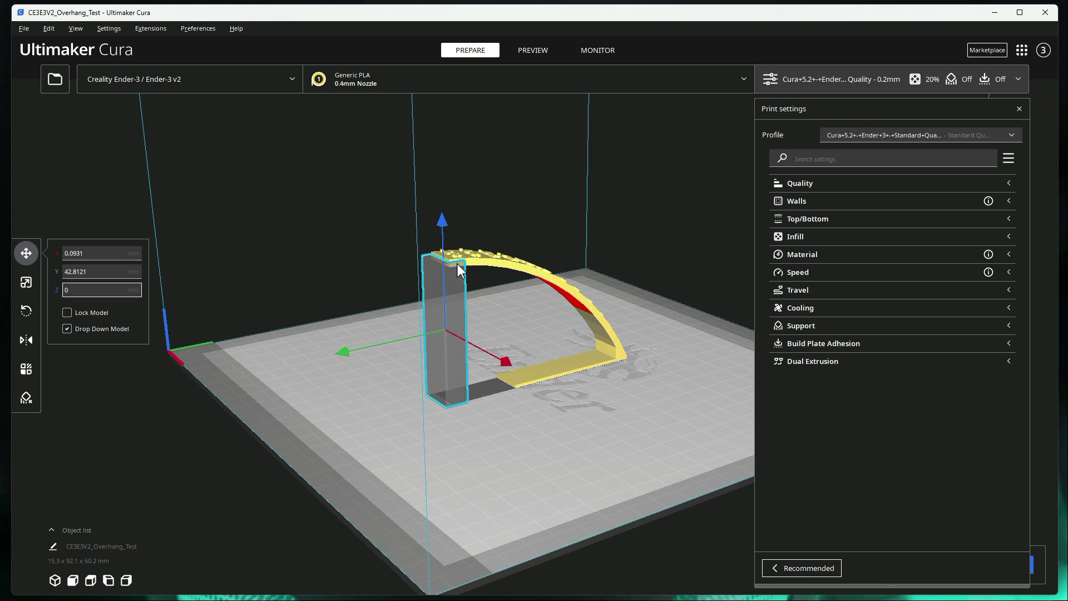
# Change the stretched blocker's mesh type to Print as support
pyautogui.click(452, 322)
pyautogui.click(26, 370)
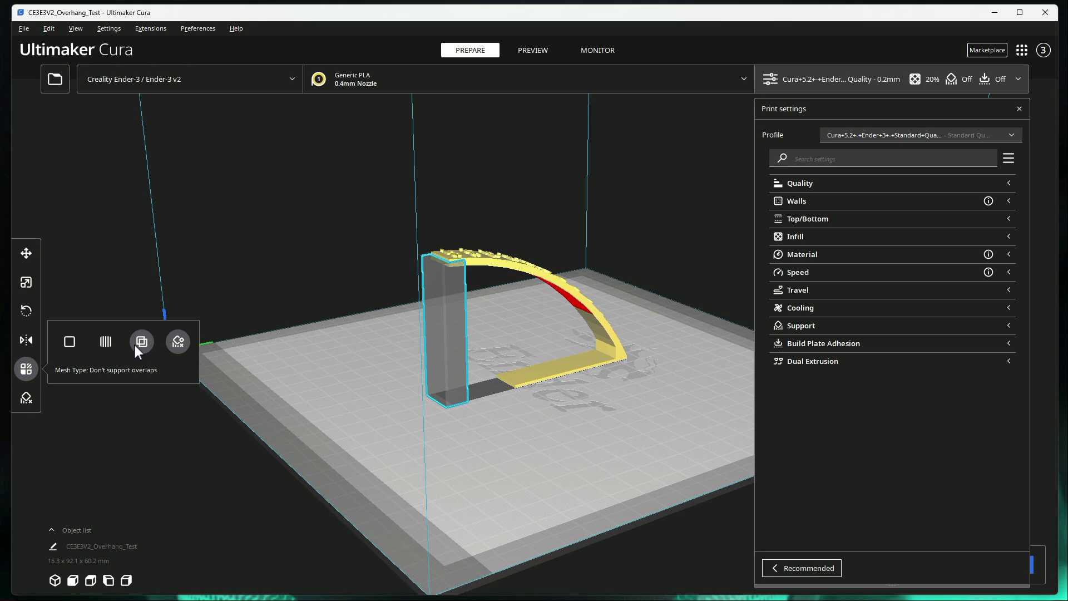
pyautogui.click(105, 341)
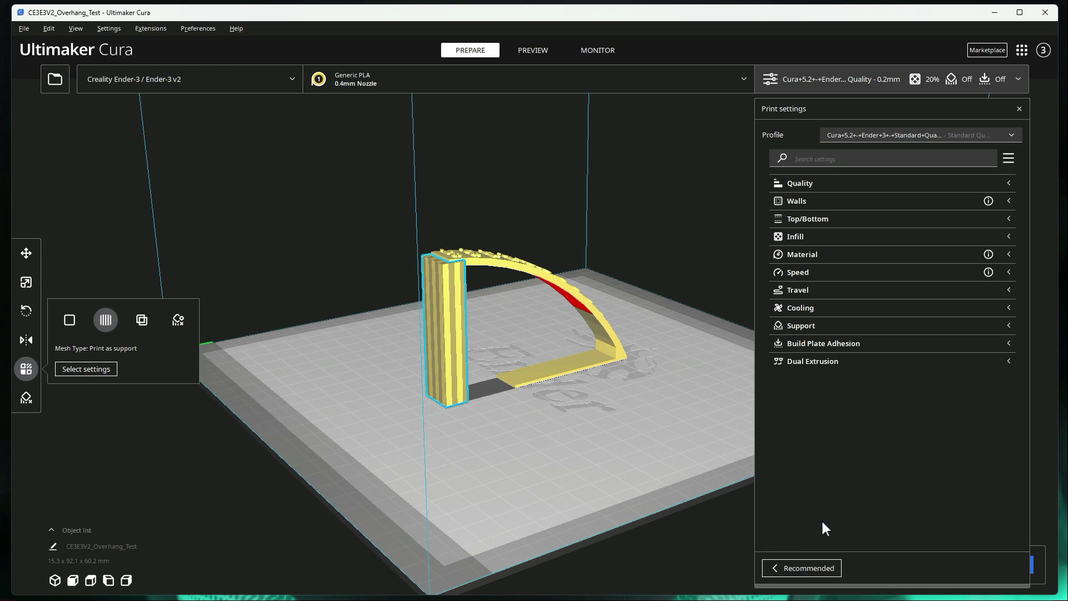
# Slice the overhang test and inspect the custom support column in the layer preview, lowering the visible layers to 299
pyautogui.click(1033, 563)
pyautogui.click(537, 49)
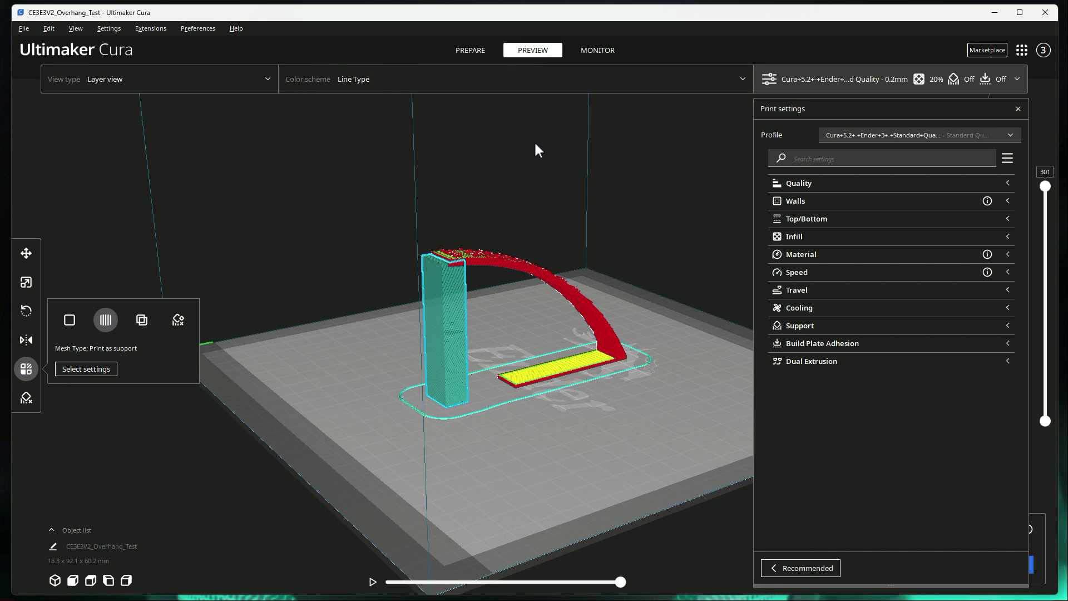
pyautogui.moveTo(534, 140); pyautogui.dragTo(785, 183, button='right')
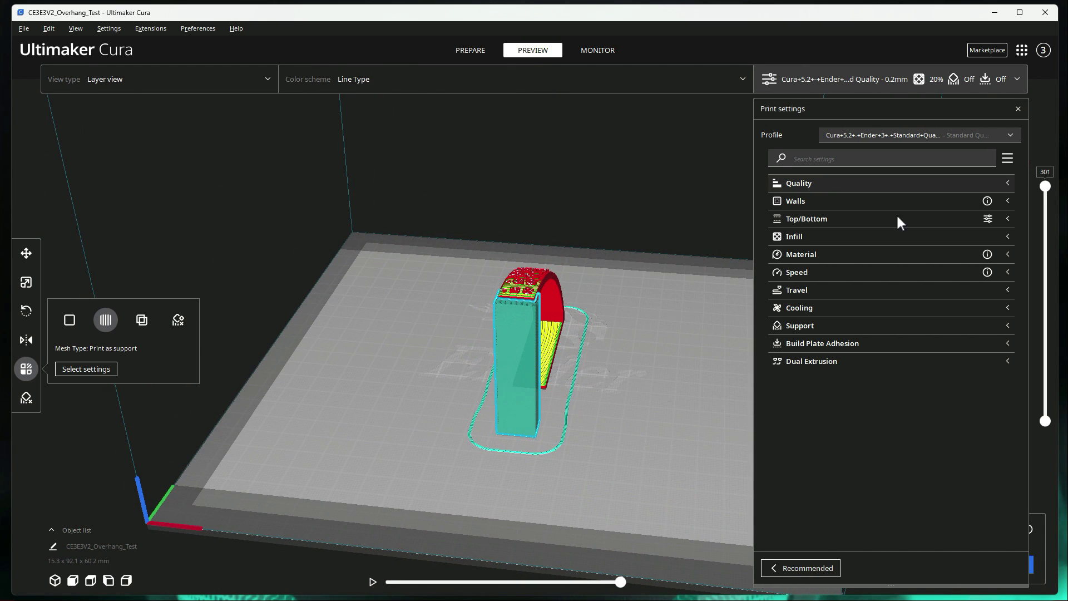
pyautogui.moveTo(696, 261); pyautogui.dragTo(847, 257, button='right')
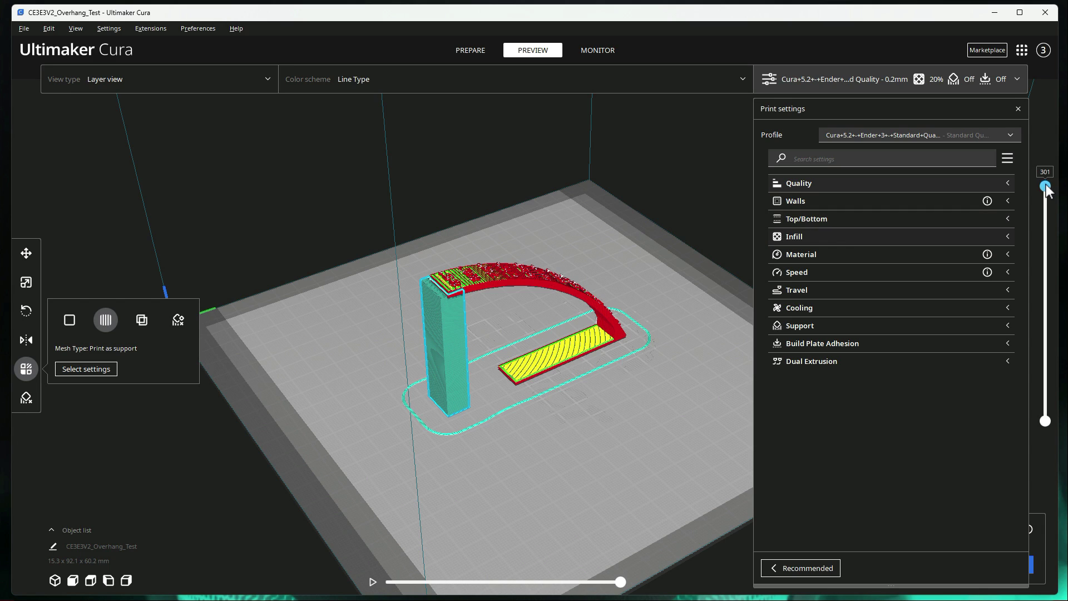
pyautogui.moveTo(1045, 187)
pyautogui.mouseDown()
pyautogui.moveTo(1054, 323)
pyautogui.moveTo(1045, 187)
pyautogui.mouseUp()
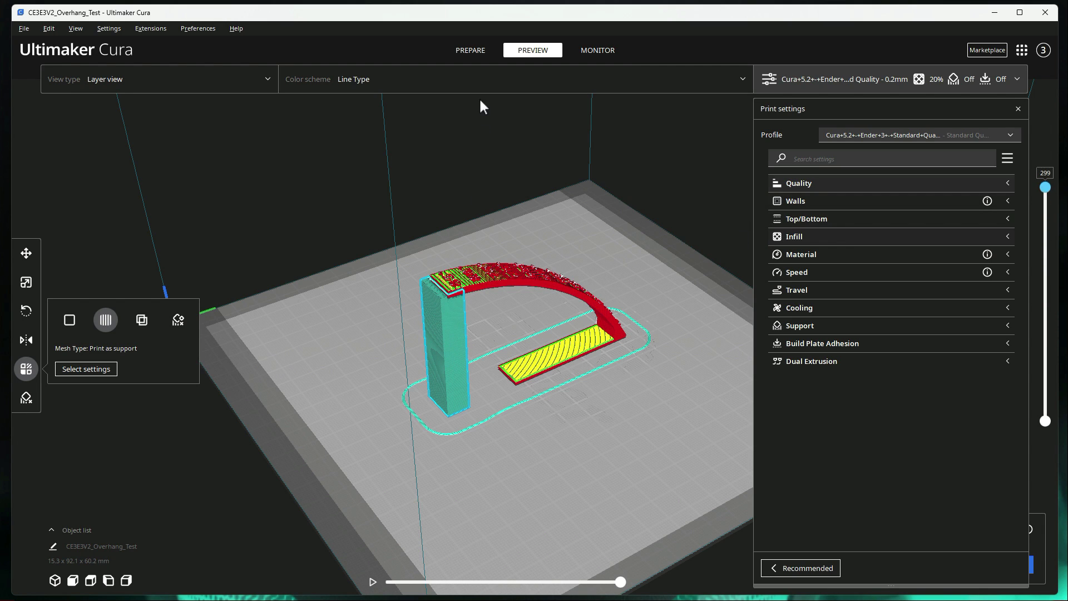